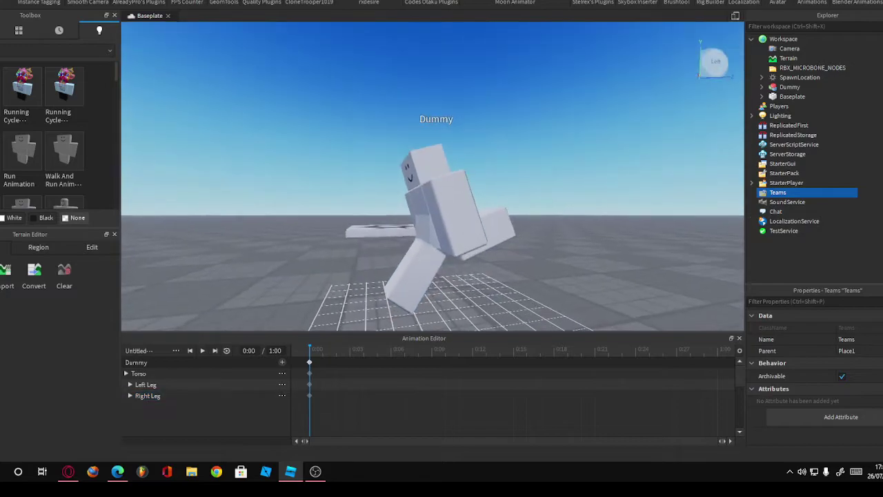
# Step: Rotate the dummy's left leg and right leg to refine the starting run pose at 0:00
pyautogui.click(373, 262)
pyautogui.moveTo(283, 263); pyautogui.dragTo(276, 240)
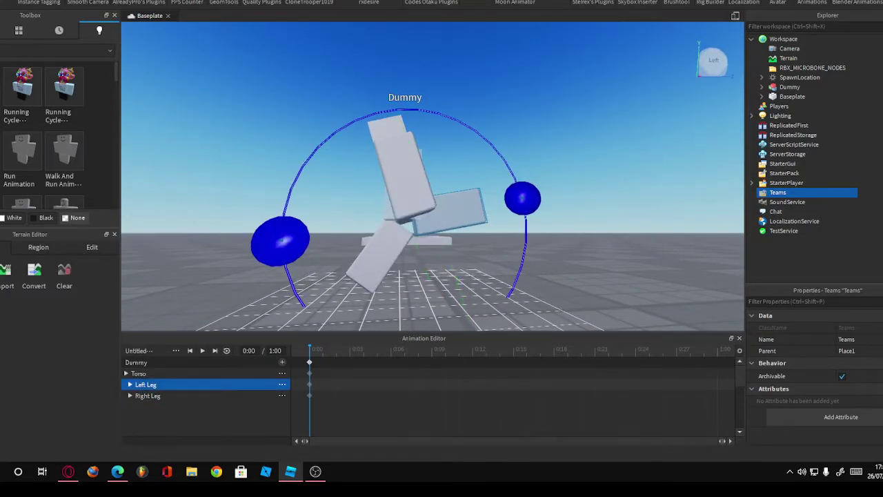
pyautogui.click(621, 104)
pyautogui.click(379, 259)
pyautogui.moveTo(379, 259); pyautogui.dragTo(345, 193)
pyautogui.moveTo(428, 207)
pyautogui.mouseDown(button='right')
pyautogui.moveTo(428, 228)
pyautogui.moveTo(414, 207)
pyautogui.mouseUp(button='right')
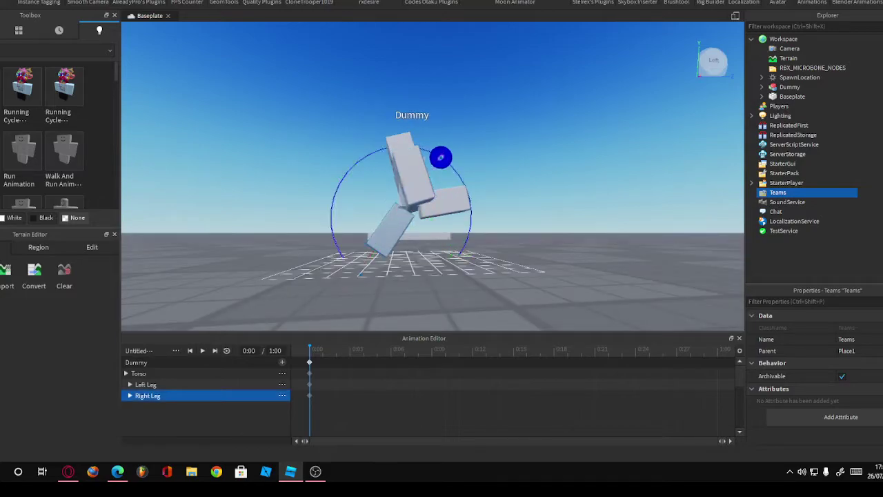
pyautogui.hotkey('ctrl', '4')
pyautogui.moveTo(407, 202); pyautogui.dragTo(359, 188)
pyautogui.click(427, 296)
# Step: Keyframe the right leg at 0:01 and compare its pose with the one at 0:00
pyautogui.scroll(5, 432, 176)
pyautogui.scroll(-5, 432, 176)
pyautogui.scroll(5, 432, 176)
pyautogui.scroll(-6, 432, 176)
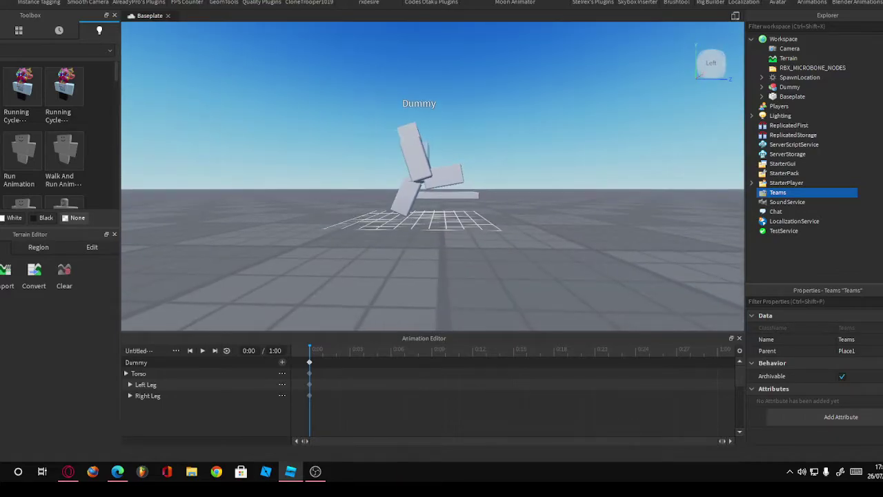
pyautogui.scroll(2, 432, 176)
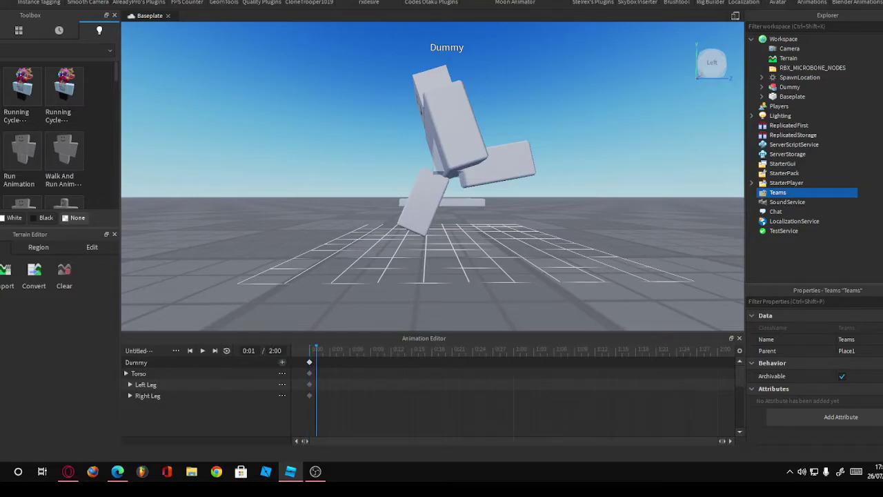
pyautogui.moveTo(433, 176); pyautogui.dragTo(394, 165, button='right')
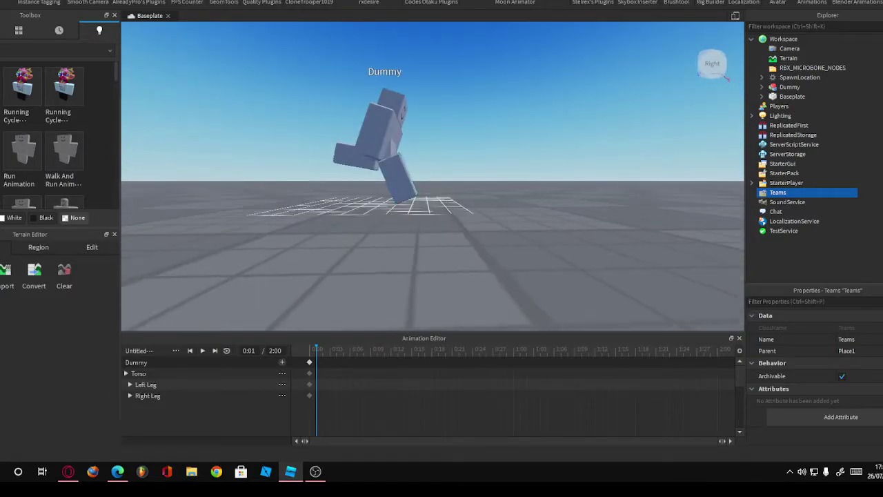
pyautogui.click(148, 395)
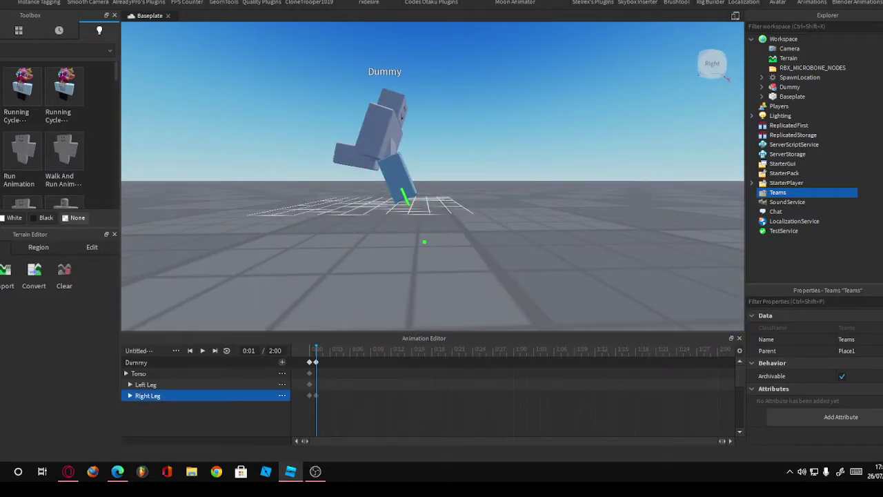
pyautogui.press(',')
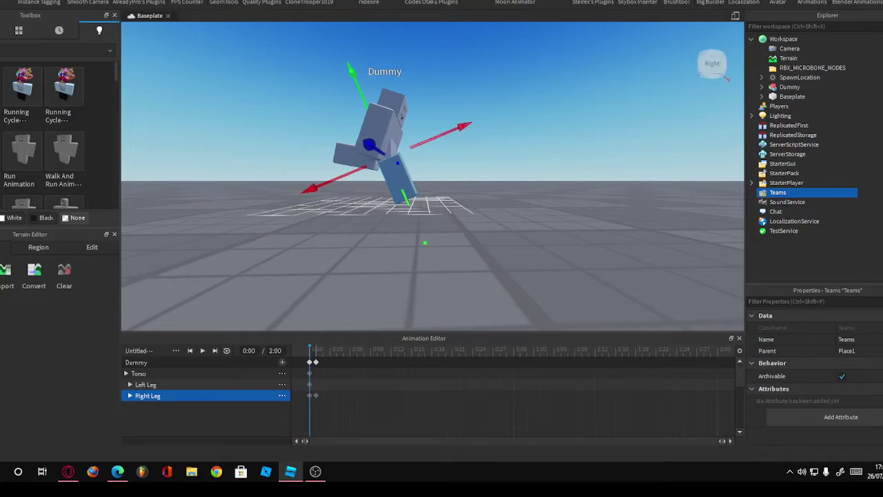
pyautogui.press('.')
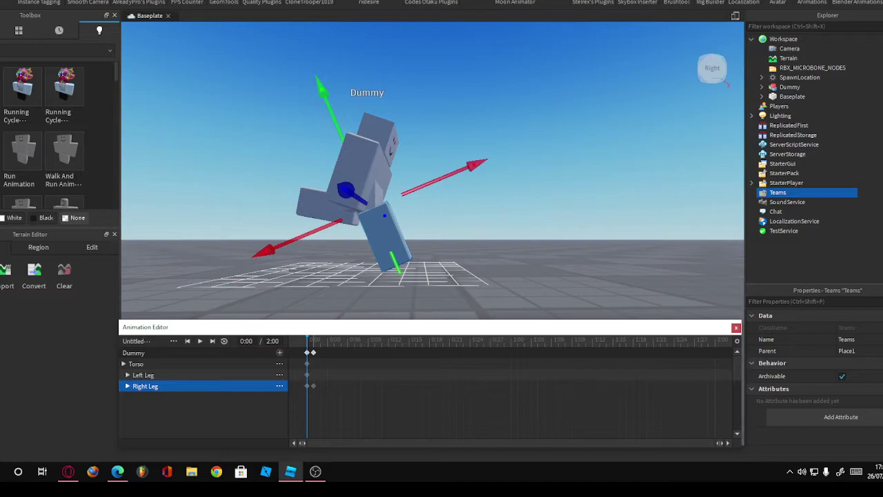
pyautogui.press('.')
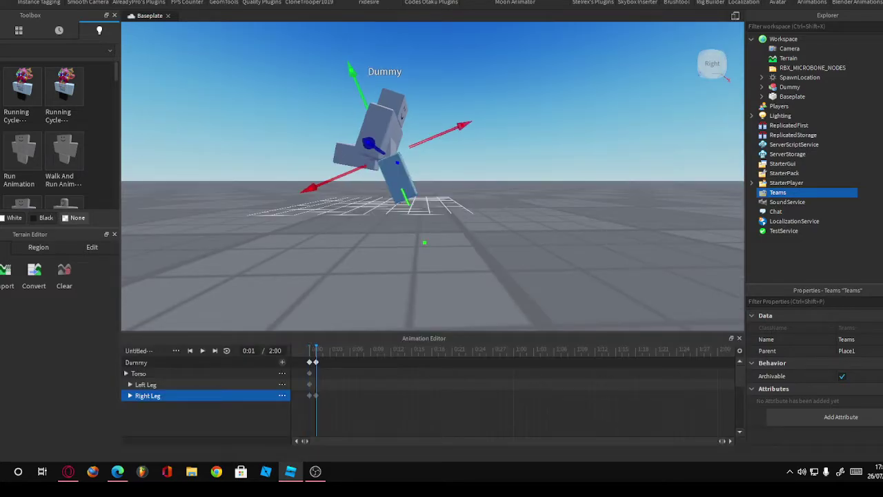
# Step: Swing the right leg from its forward pose to nearly vertical with keyframes at 0:02, 0:03 and 0:04
pyautogui.press('f')
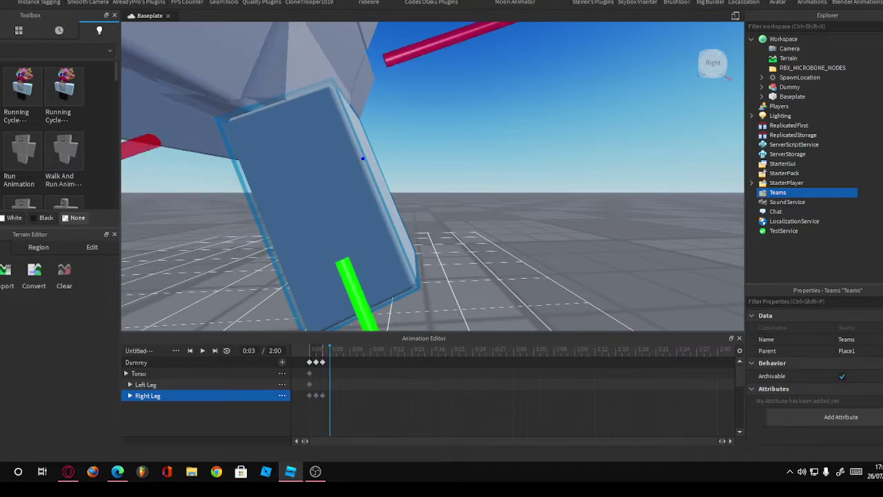
pyautogui.scroll(-5, 433, 176)
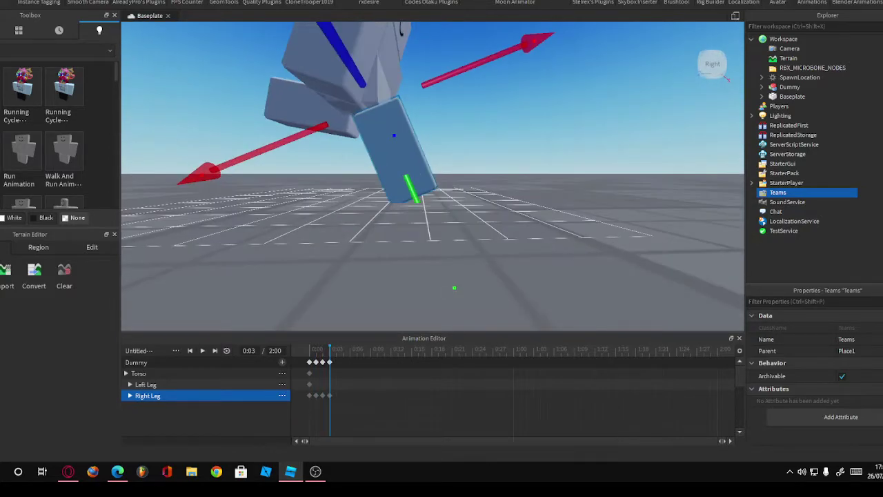
pyautogui.hotkey('ctrl', '4')
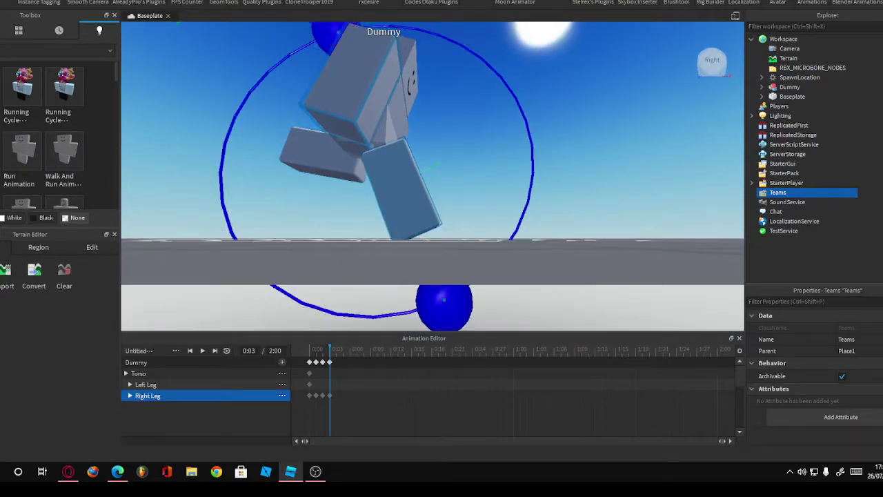
pyautogui.press('e')
pyautogui.moveTo(433, 176)
pyautogui.mouseDown(button='right')
pyautogui.moveTo(442, 228)
pyautogui.moveTo(433, 186)
pyautogui.mouseUp(button='right')
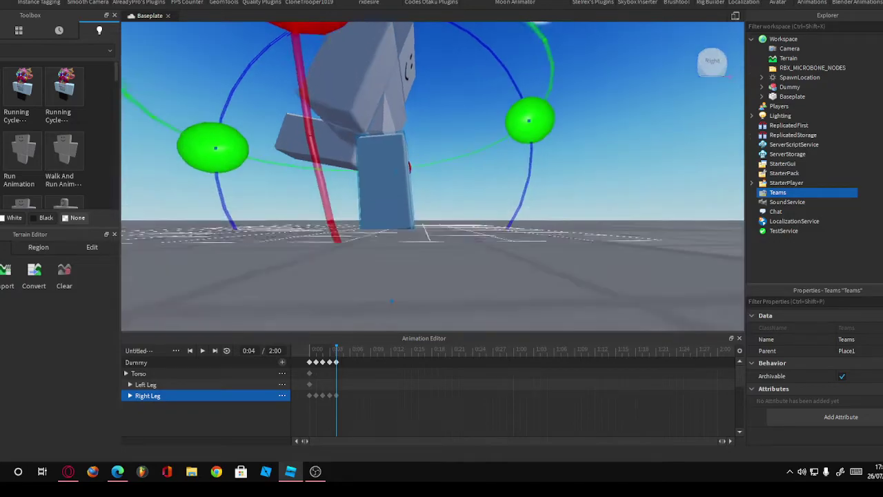
# Step: Continue the right leg's swing by rotating and repositioning it on each frame from 0:05 to 0:10
pyautogui.scroll(-5, 433, 175)
pyautogui.scroll(4, 432, 175)
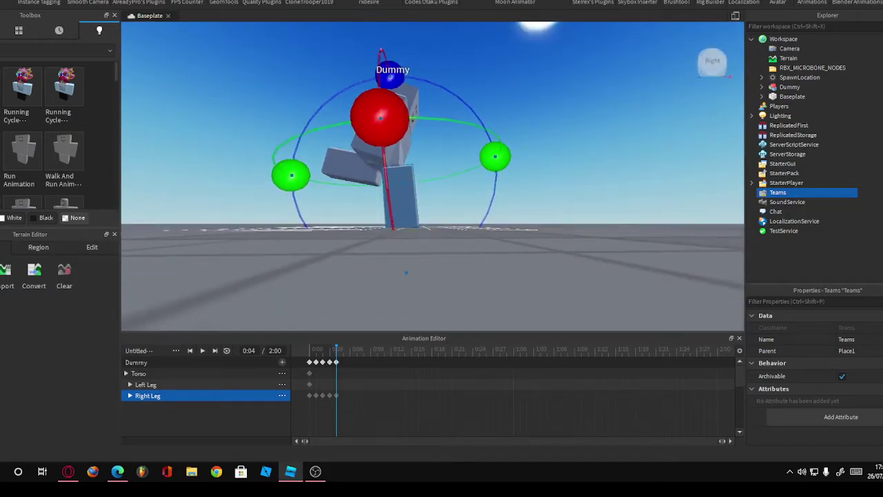
pyautogui.hotkey('ctrl', '2')
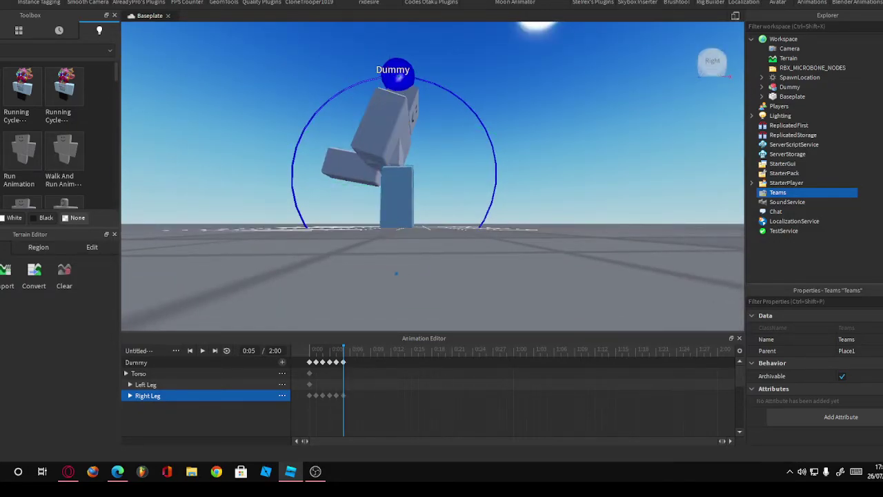
pyautogui.moveTo(279, 165); pyautogui.dragTo(249, 166)
# Step: Return the playhead to 0:00 and preview the right leg's movement
pyautogui.moveTo(376, 349); pyautogui.dragTo(310, 348)
pyautogui.press('space')
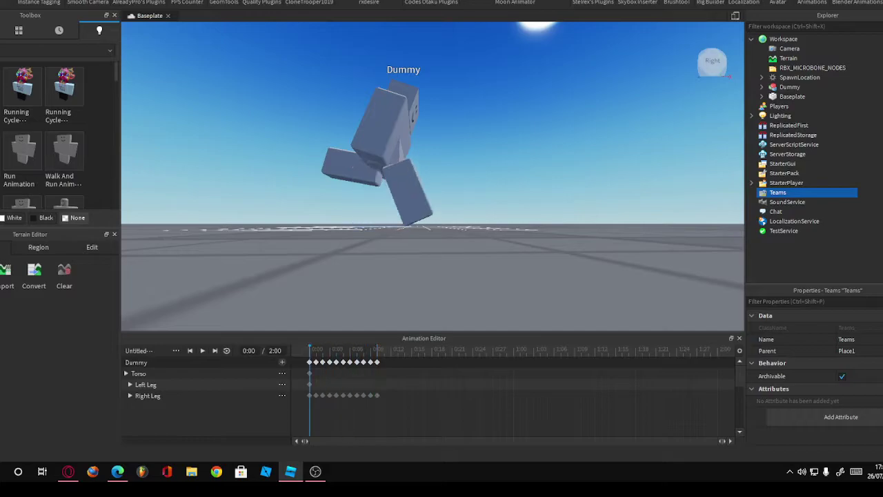
pyautogui.press('space')
# Step: Rotate and reposition the raised left leg slightly, keyframing it at 0:01 and 0:02
pyautogui.moveTo(432, 176); pyautogui.dragTo(551, 173, button='right')
pyautogui.press('w')
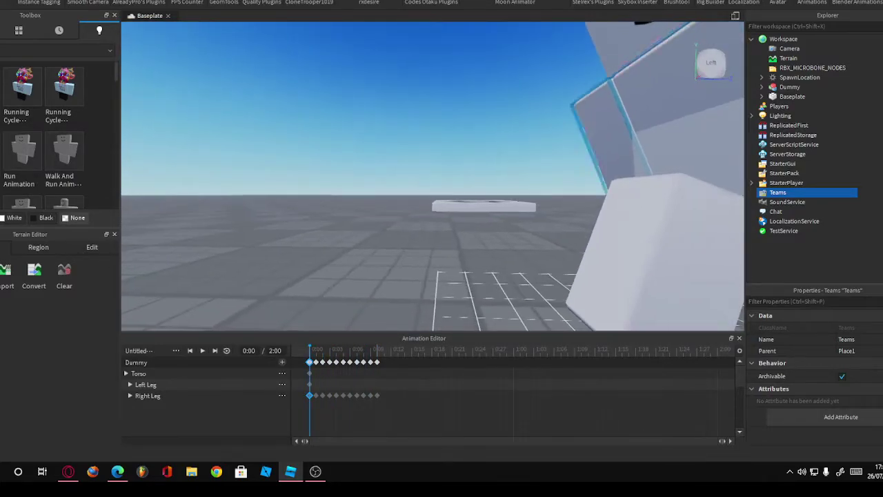
pyautogui.press('s')
pyautogui.press('w')
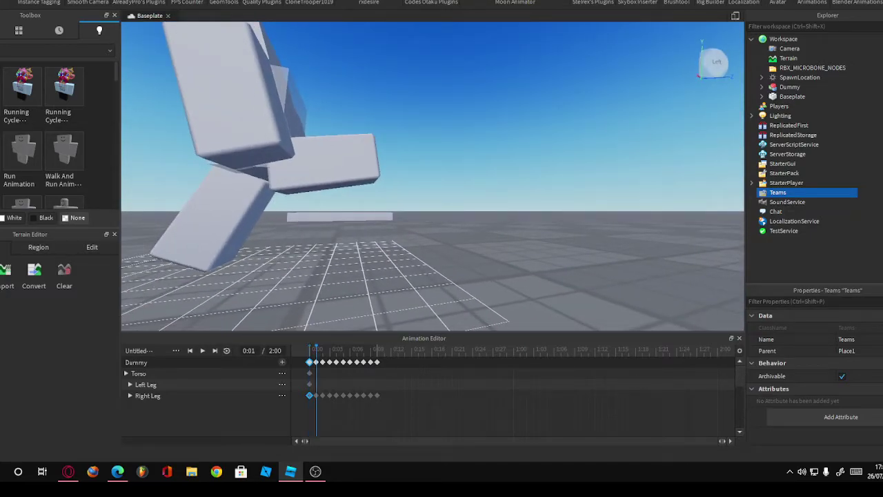
pyautogui.click(146, 384)
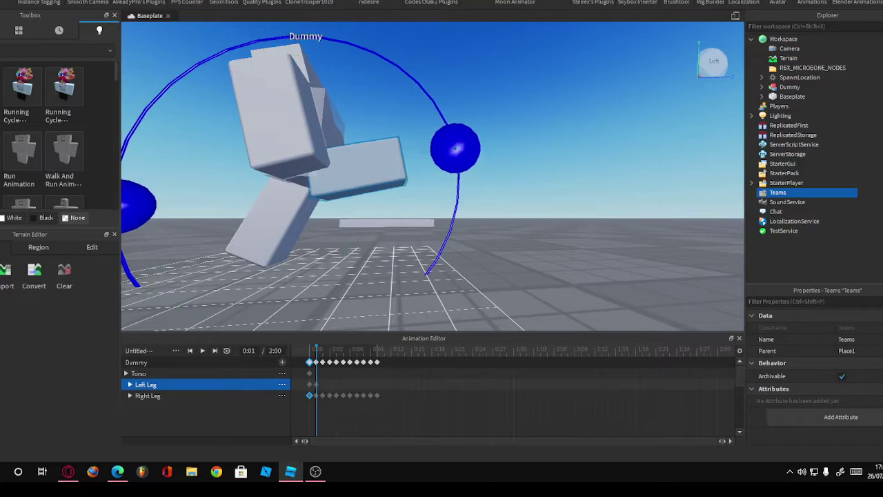
pyautogui.hotkey('ctrl', '2')
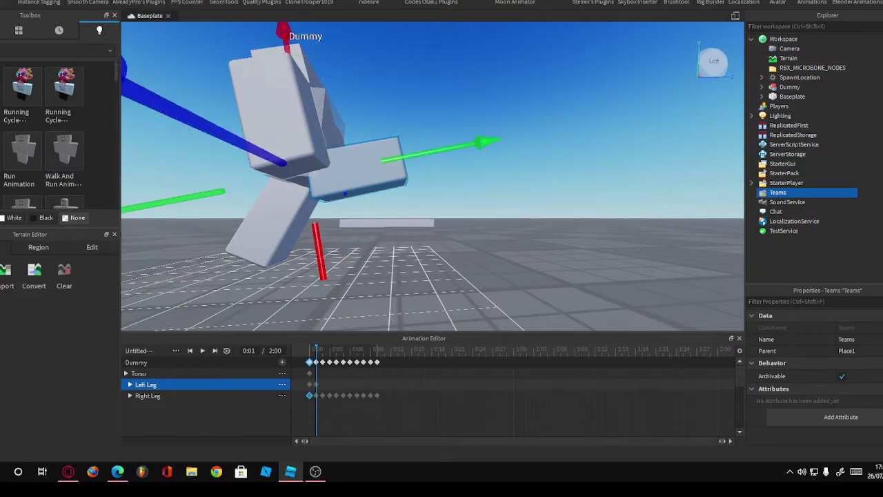
pyautogui.hotkey('ctrl', '4')
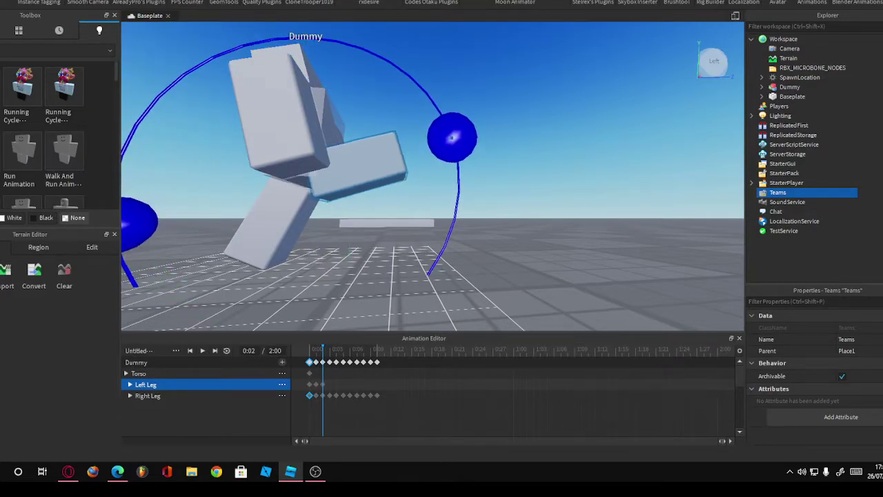
pyautogui.hotkey('ctrl', '2')
pyautogui.moveTo(335, 259); pyautogui.dragTo(334, 259)
# Step: Tilt the left leg further and shift it to keep it at the hip, with keyframes at 0:03 and 0:04
pyautogui.hotkey('ctrl', '4')
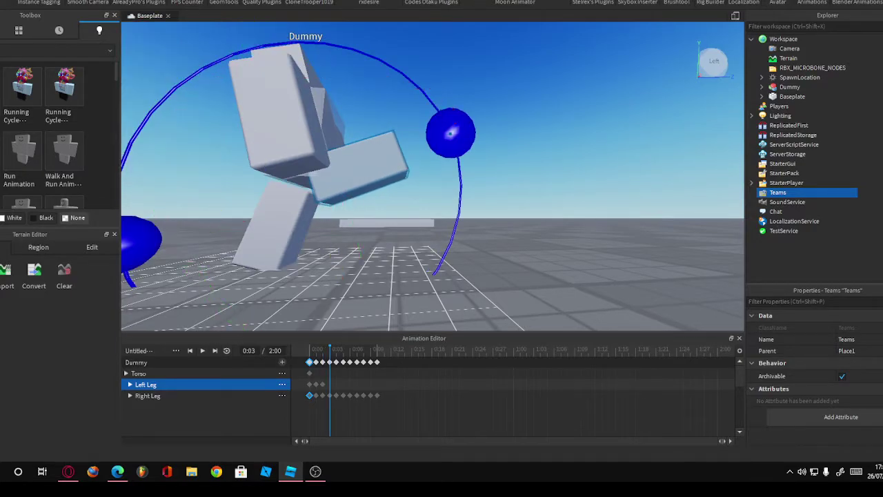
pyautogui.hotkey('ctrl', '2')
pyautogui.moveTo(340, 257); pyautogui.dragTo(340, 256)
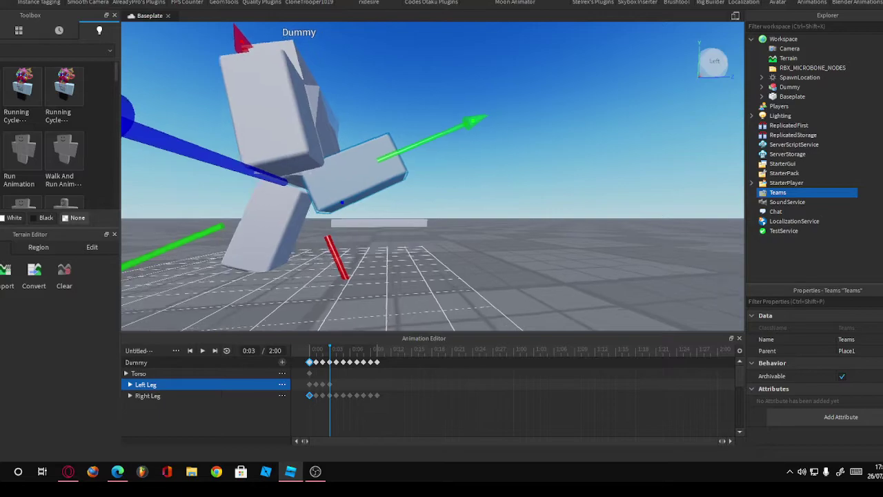
pyautogui.hotkey('ctrl', '4')
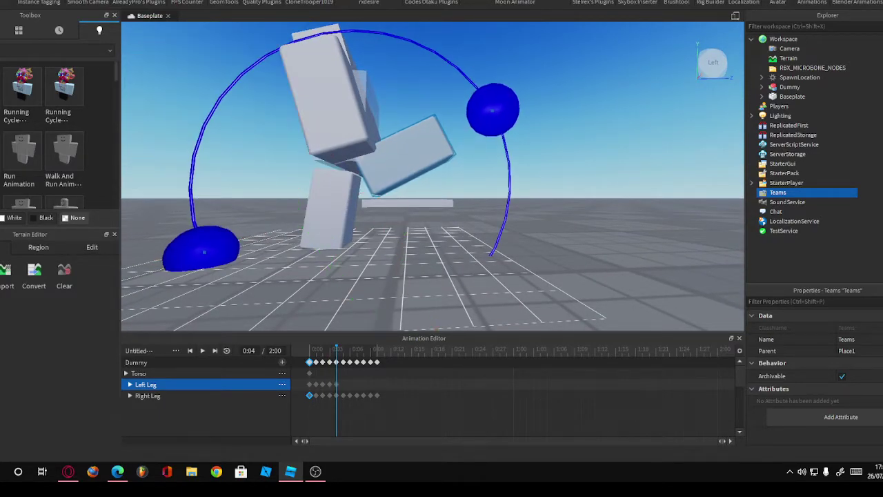
pyautogui.hotkey('ctrl', '2')
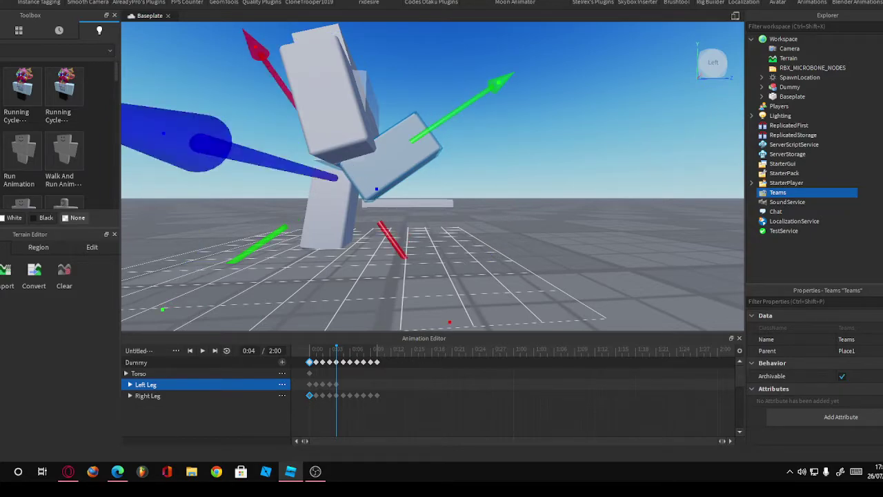
# Step: Keyframe the left leg at 0:05 and 0:06, moving it forward under the torso and adjusting its rotation
pyautogui.press('Right')
pyautogui.moveTo(433, 176); pyautogui.dragTo(373, 186, button='right')
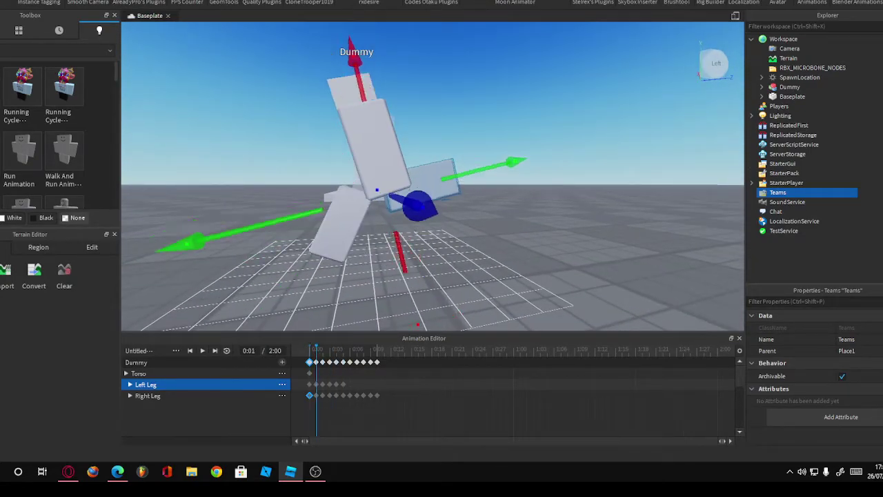
pyautogui.press('Right')
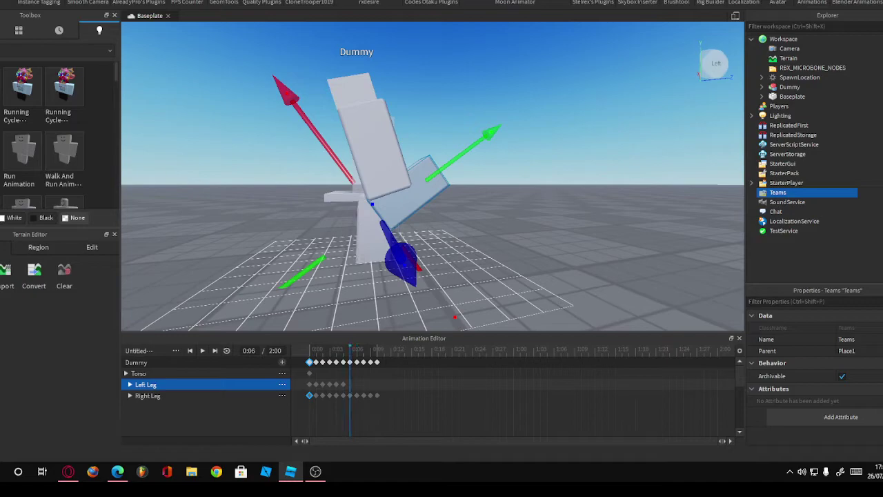
pyautogui.hotkey('ctrl', '4')
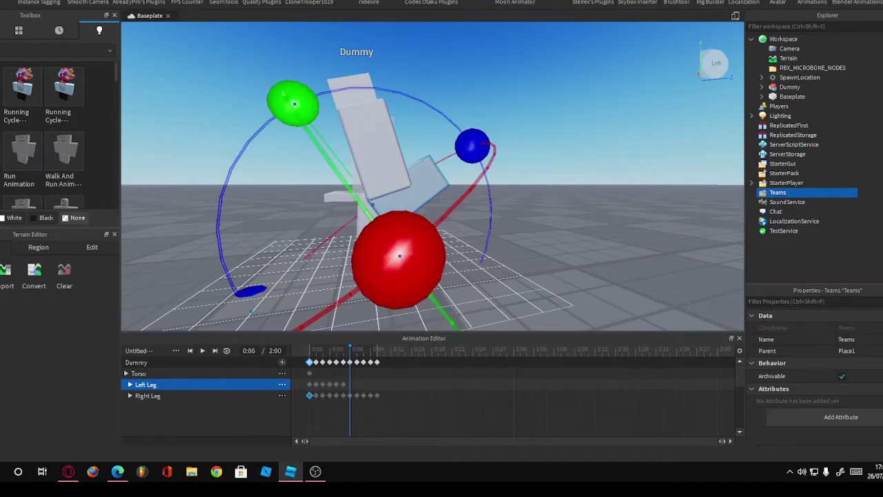
pyautogui.moveTo(399, 255); pyautogui.dragTo(386, 244)
pyautogui.hotkey('ctrl', '2')
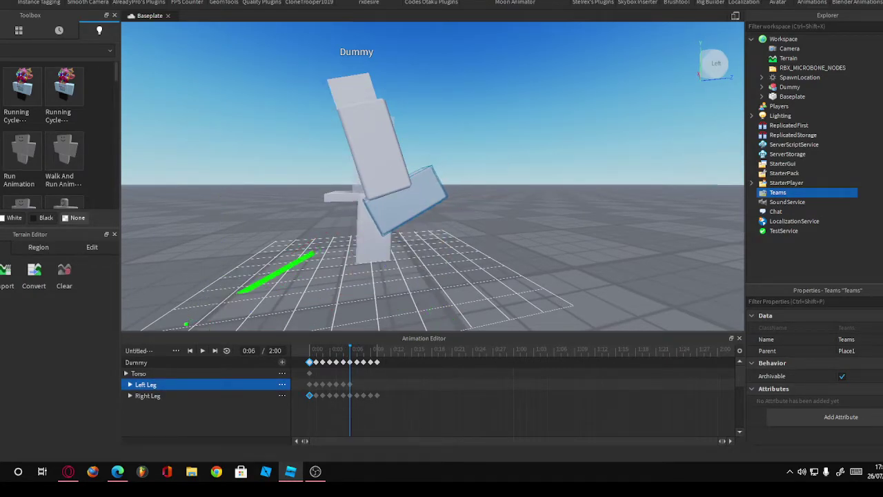
# Step: Rotate the left leg flatter and move it forward, keyframing it at 0:07 and 0:08
pyautogui.press('Right')
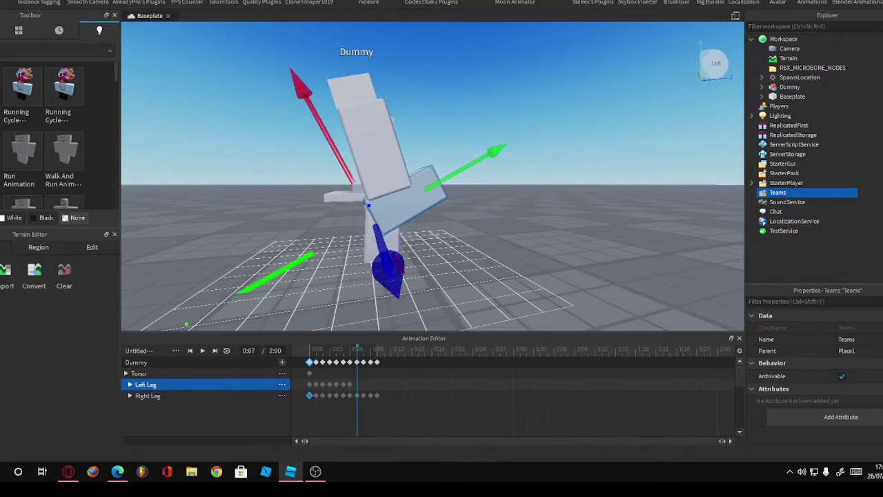
pyautogui.hotkey('ctrl', '4')
pyautogui.moveTo(471, 162); pyautogui.dragTo(476, 202)
pyautogui.hotkey('ctrl', '2')
pyautogui.hotkey('ctrl', '4')
pyautogui.hotkey('ctrl', '2')
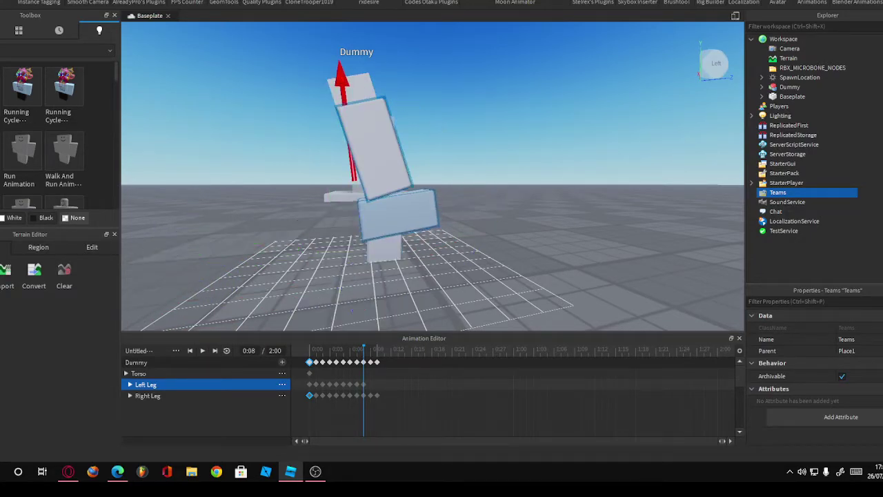
pyautogui.moveTo(141, 258); pyautogui.dragTo(136, 260)
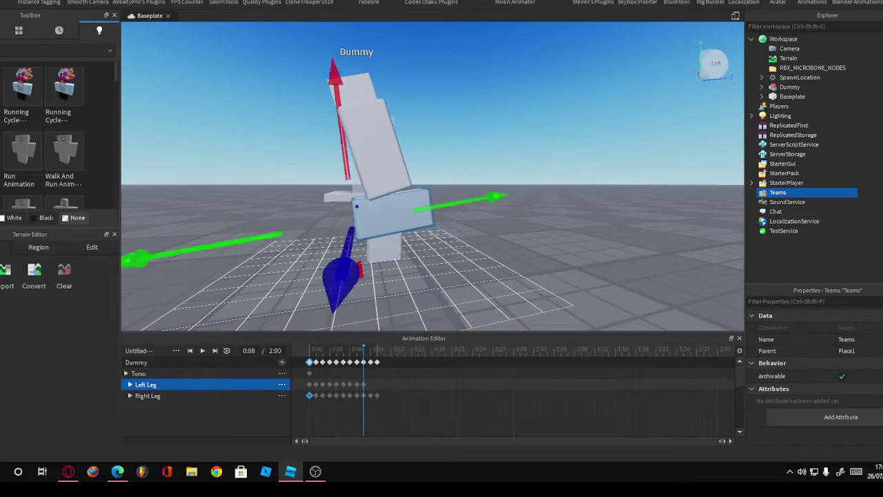
# Step: Level the left leg to about horizontal and nudge it forward, with keyframes at 0:09 and 0:10
pyautogui.hotkey('ctrl', '4')
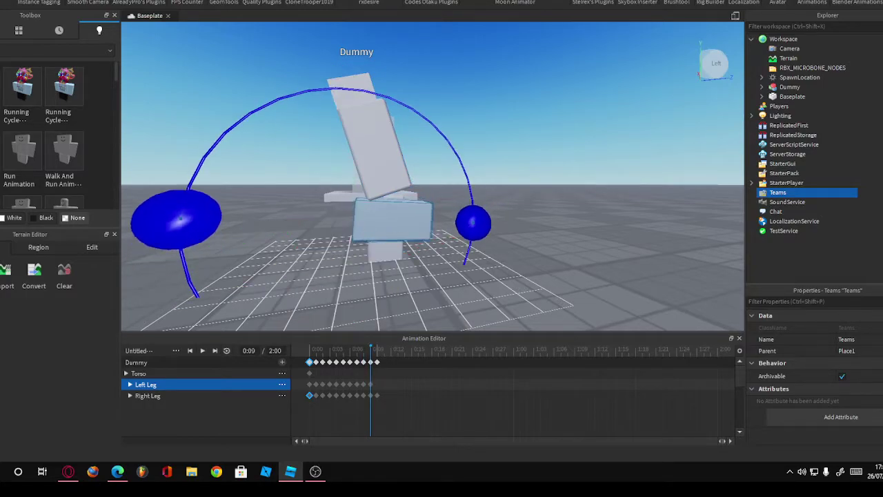
pyautogui.hotkey('ctrl', '2')
pyautogui.moveTo(138, 212); pyautogui.dragTo(136, 214)
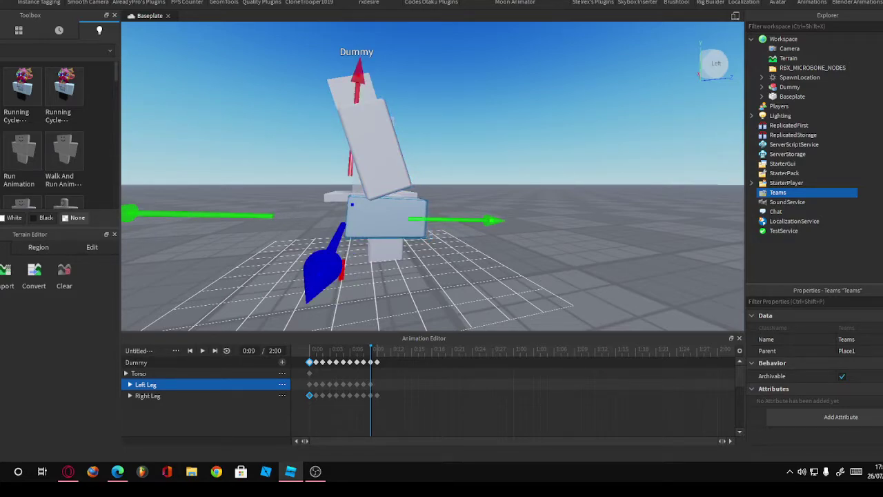
pyautogui.hotkey('ctrl', '4')
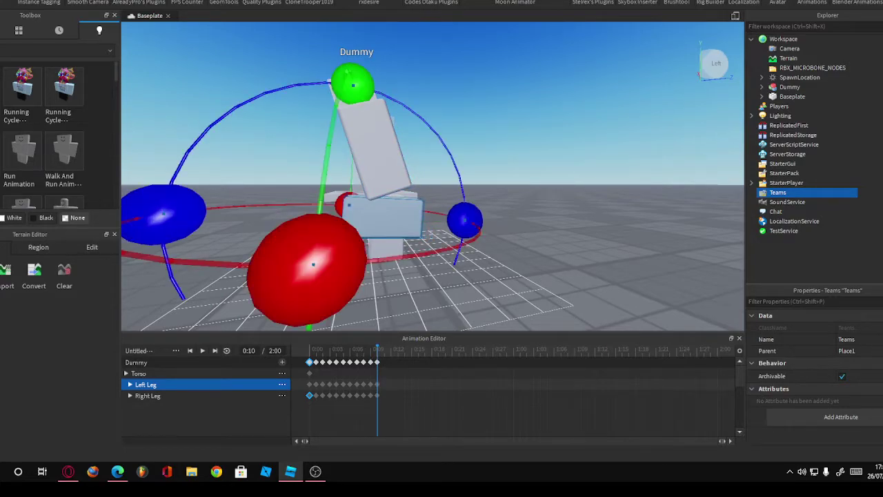
# Step: Nudge the left leg into line with the hip at 0:10 and play back the animation
pyautogui.hotkey('ctrl', '2')
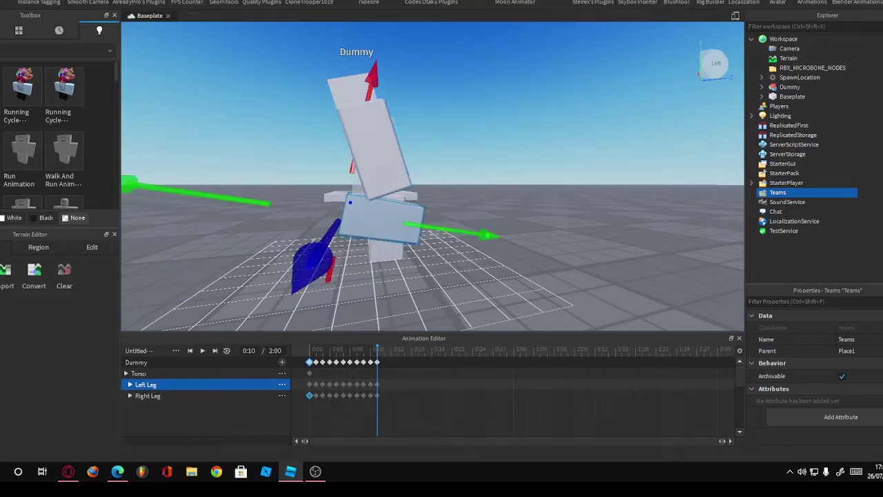
pyautogui.press('space')
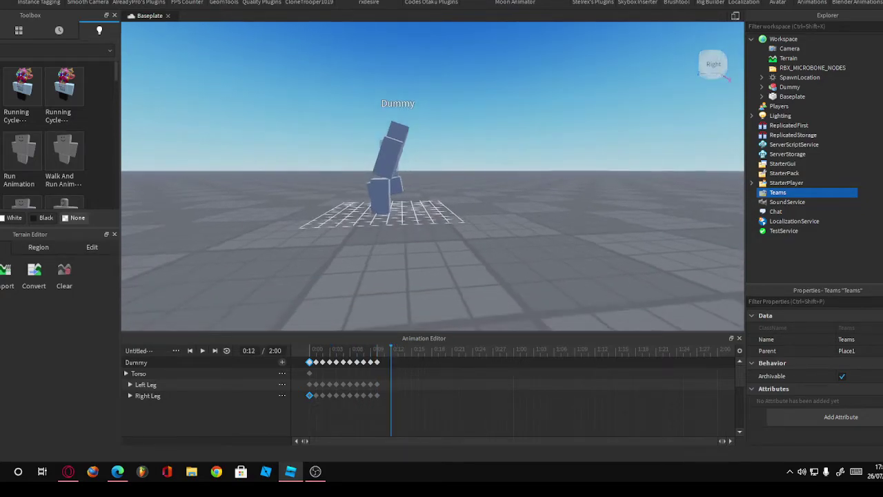
# Step: Keyframe the right leg at 0:12, raising it slightly to the hip and tilting it a little backward
pyautogui.scroll(5, 393, 207)
pyautogui.click(148, 395)
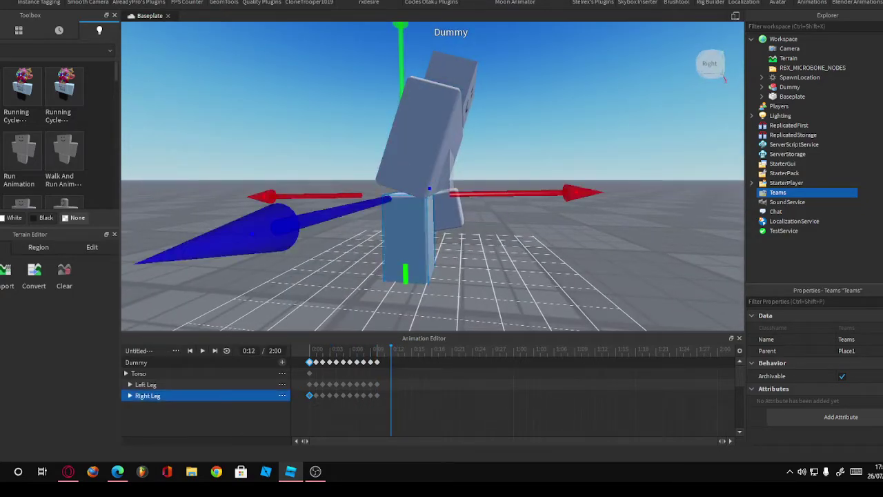
pyautogui.hotkey('ctrl', 'z')
pyautogui.hotkey('ctrl', 'y')
pyautogui.hotkey('ctrl', 'z')
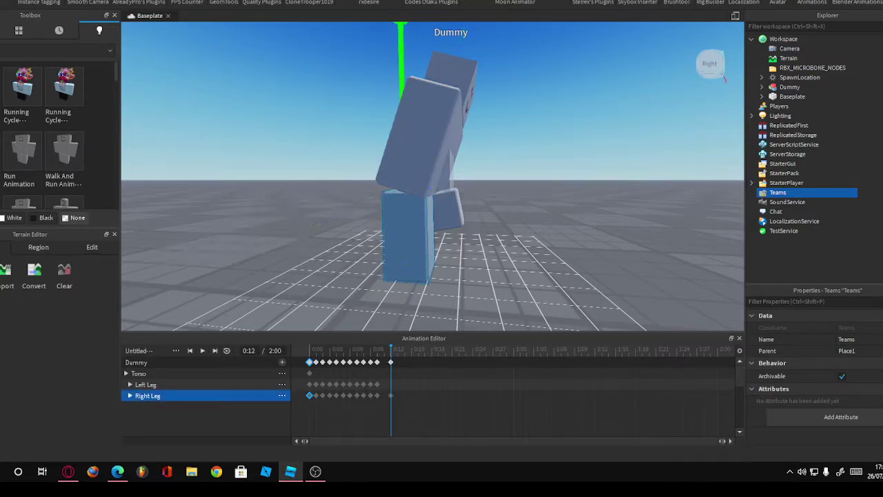
pyautogui.hotkey('ctrl', 'y')
pyautogui.hotkey('ctrl', 'z')
pyautogui.hotkey('ctrl', 'z')
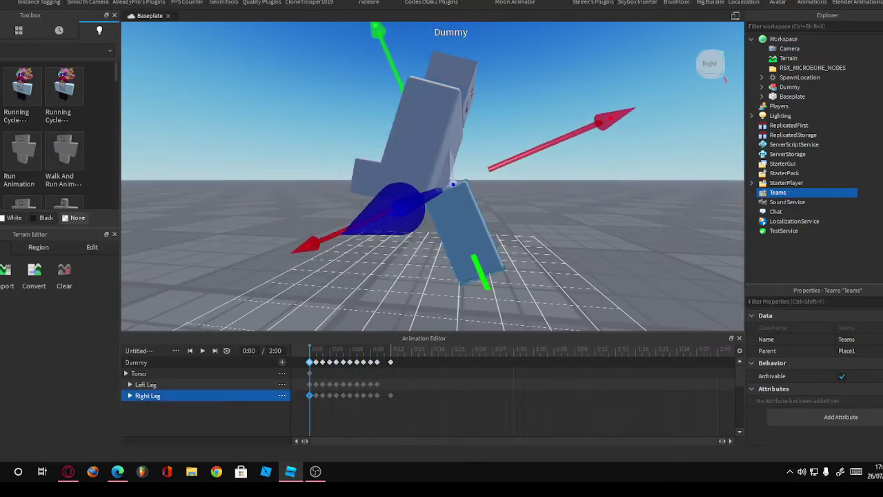
pyautogui.hotkey('ctrl', 'y')
pyautogui.hotkey('ctrl', 'y')
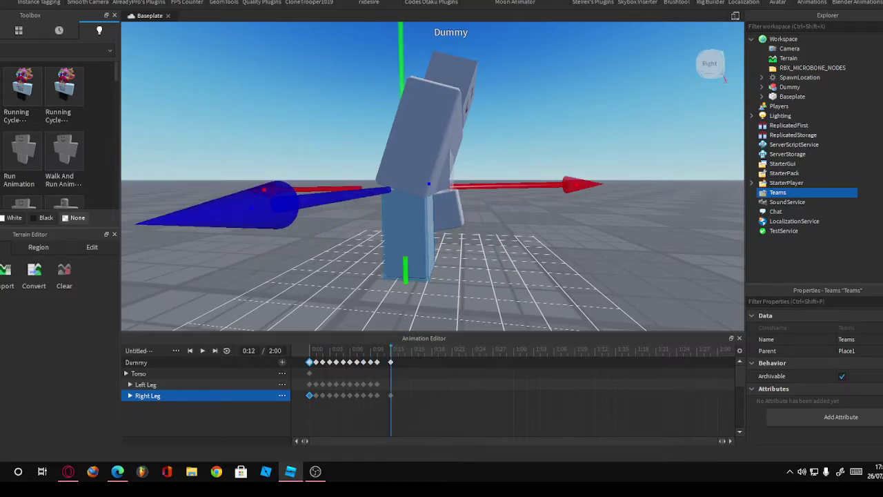
pyautogui.hotkey('ctrl', '4')
pyautogui.hotkey('ctrl', 'z')
pyautogui.hotkey('ctrl', 'y')
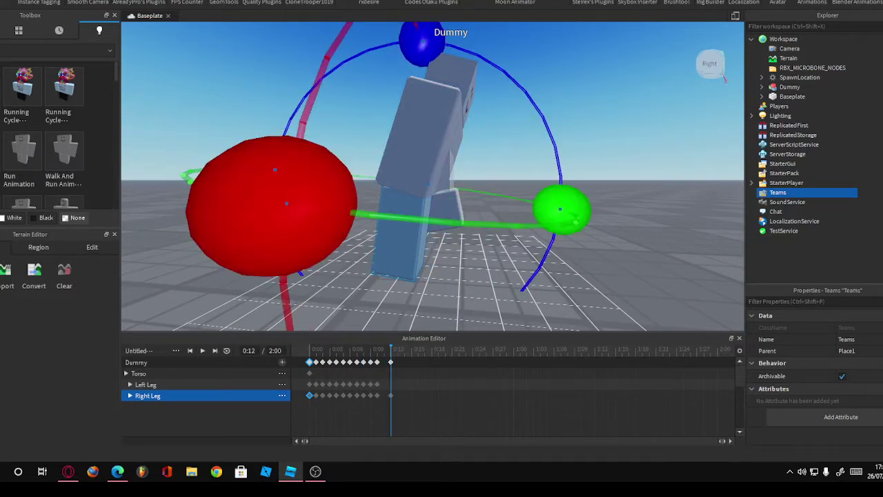
# Step: Keyframe the right leg at every frame from 0:13 to 0:21, swinging it progressively backward and keeping it at the hip
pyautogui.moveTo(390, 350)
pyautogui.mouseDown()
pyautogui.moveTo(349, 350)
pyautogui.moveTo(405, 349)
pyautogui.mouseUp()
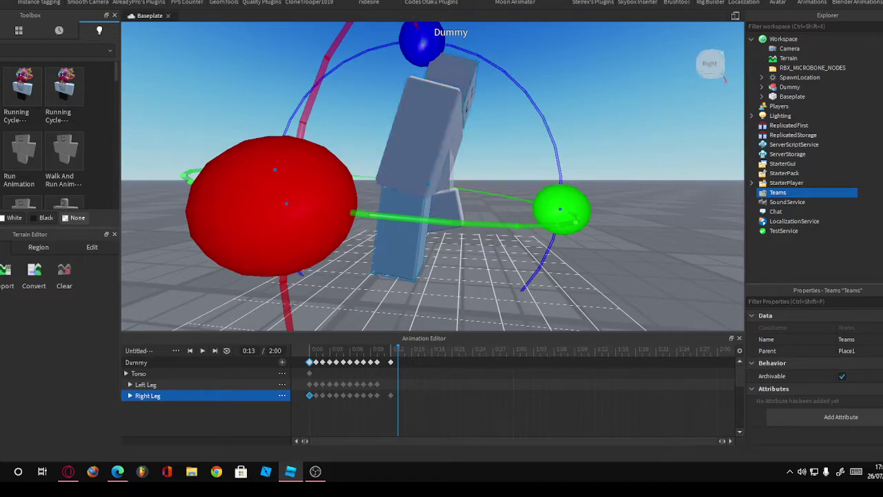
pyautogui.moveTo(548, 145); pyautogui.dragTo(542, 179)
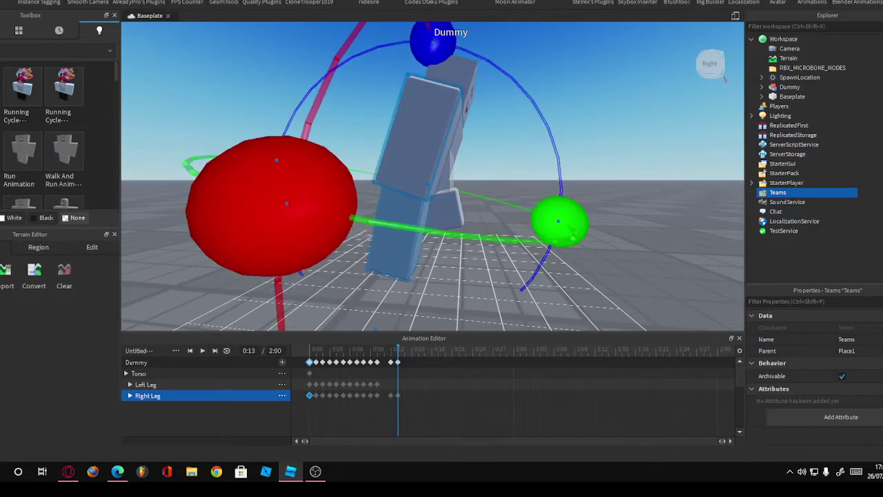
pyautogui.hotkey('ctrl', '2')
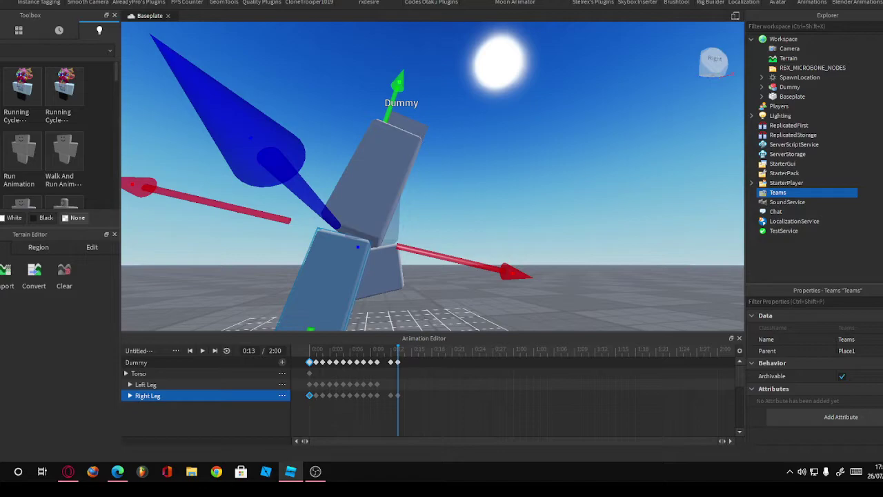
pyautogui.hotkey('ctrl', '4')
pyautogui.moveTo(394, 103); pyautogui.dragTo(494, 214)
pyautogui.moveTo(452, 349); pyautogui.dragTo(390, 349)
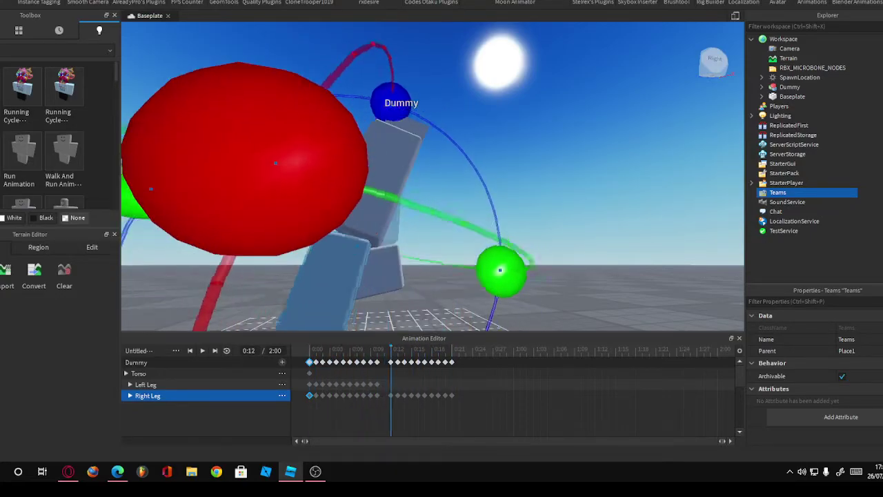
# Step: Play back the running animation and examine the leg motion from the side, back and front
pyautogui.press('space')
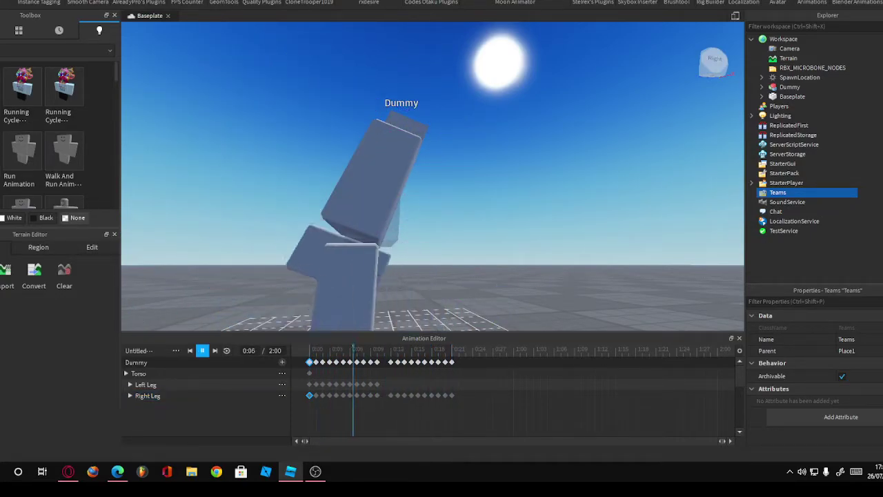
pyautogui.scroll(5, 433, 175)
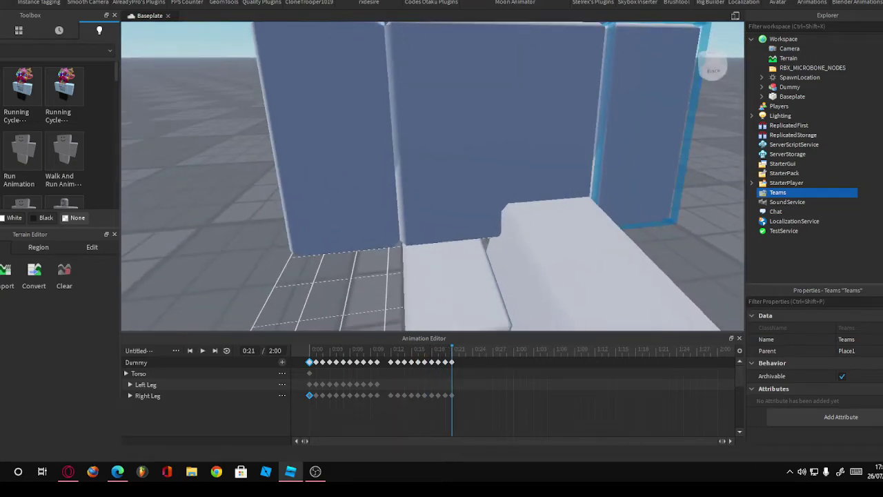
pyautogui.press('space')
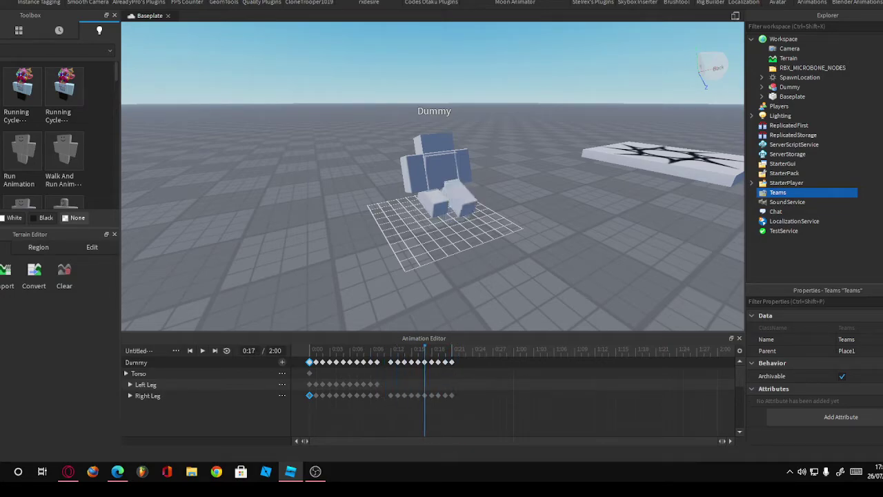
pyautogui.press('space')
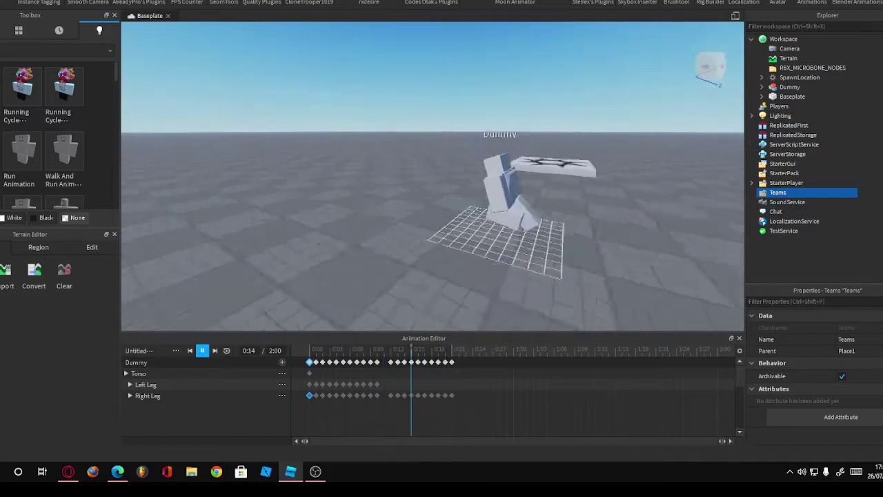
pyautogui.press('f')
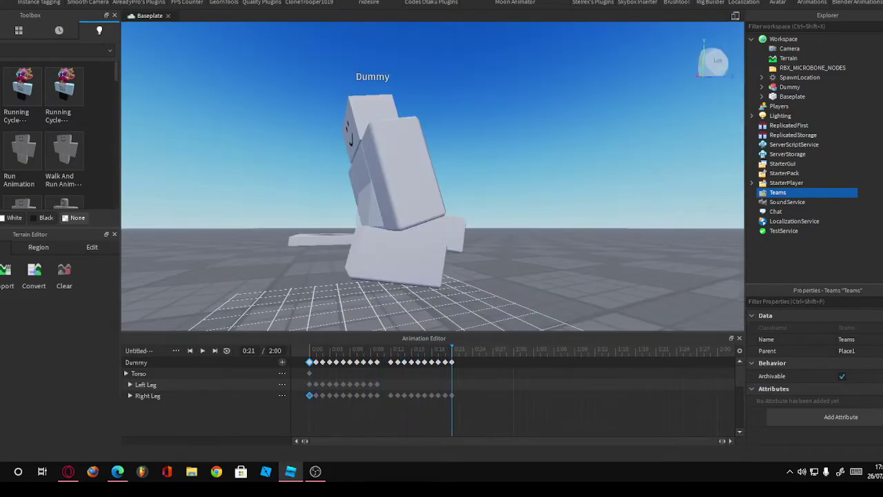
# Step: Set the animation's frame rate to 60 fps and play back the run from the side
pyautogui.moveTo(423, 338); pyautogui.dragTo(376, 338)
pyautogui.click(344, 352)
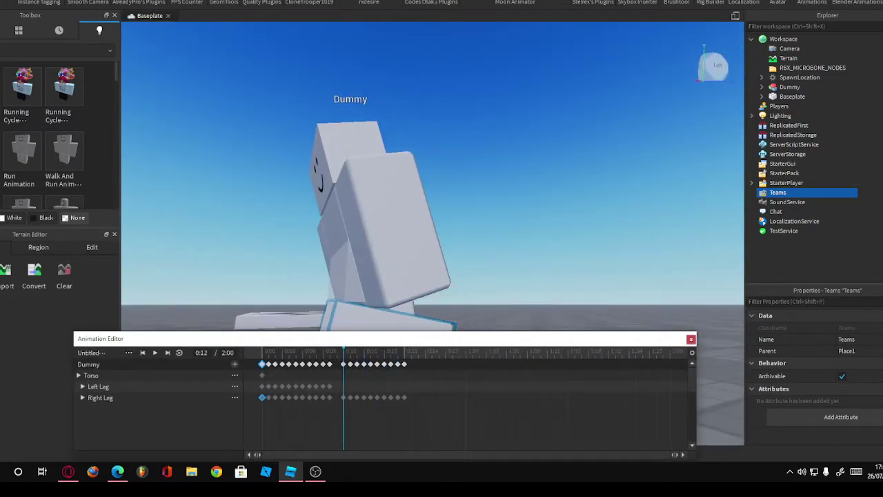
pyautogui.click(692, 352)
pyautogui.moveTo(733, 374)
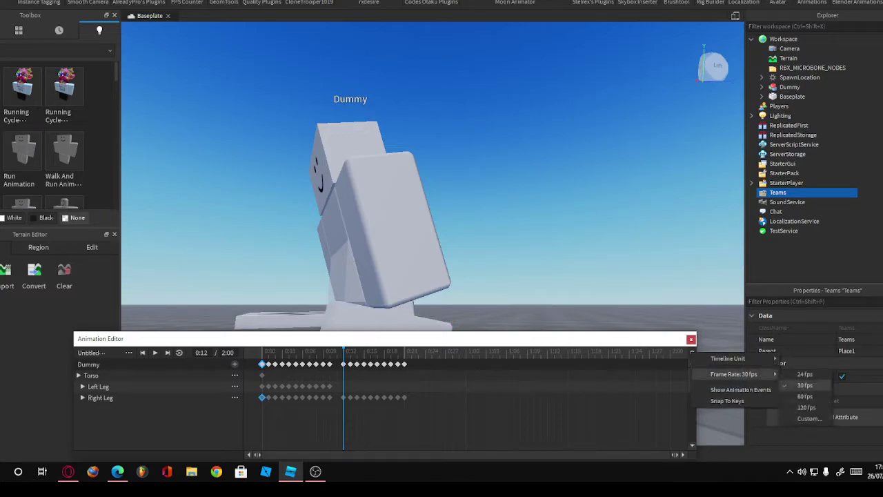
pyautogui.click(804, 396)
pyautogui.doubleClick(387, 338)
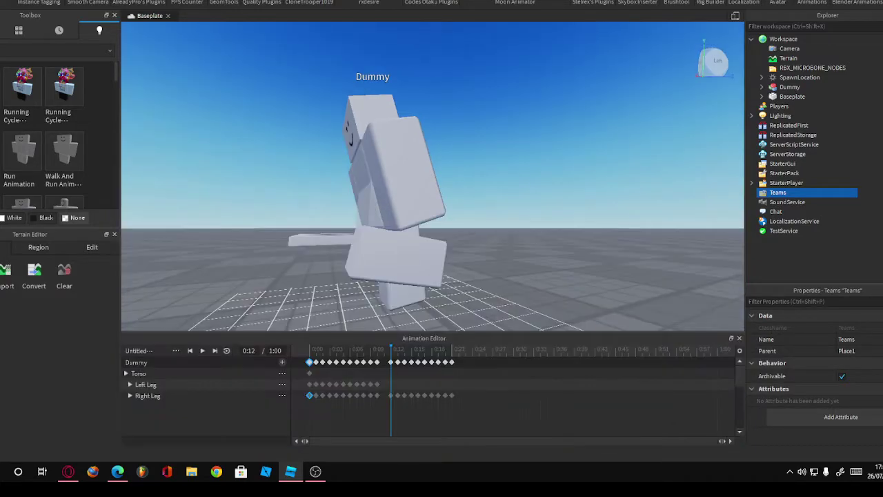
pyautogui.press('space')
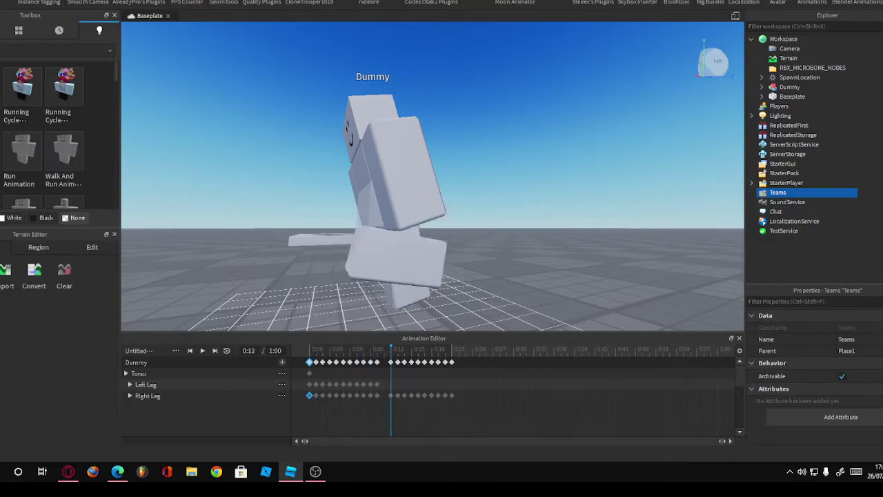
pyautogui.moveTo(432, 176); pyautogui.dragTo(532, 177, button='right')
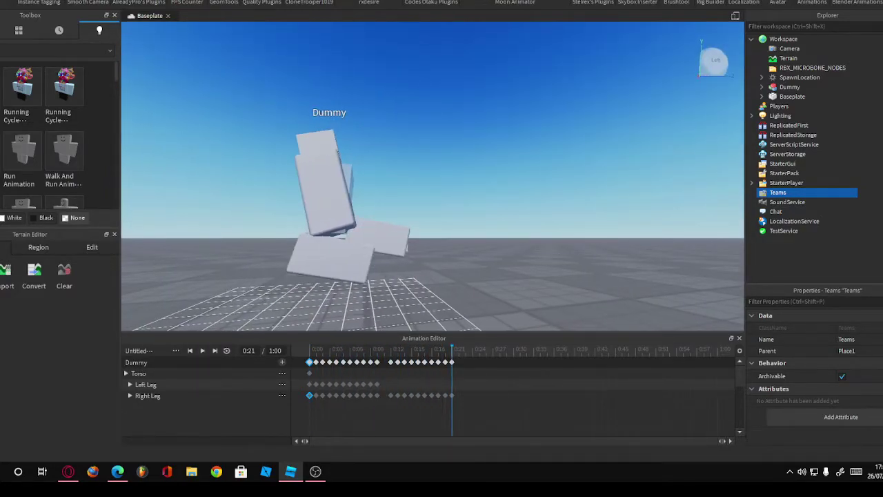
# Step: Keyframe the left leg at 0:13, rotating it downward from its raised rear pose and shifting it toward the hip
pyautogui.moveTo(424, 338); pyautogui.dragTo(410, 331)
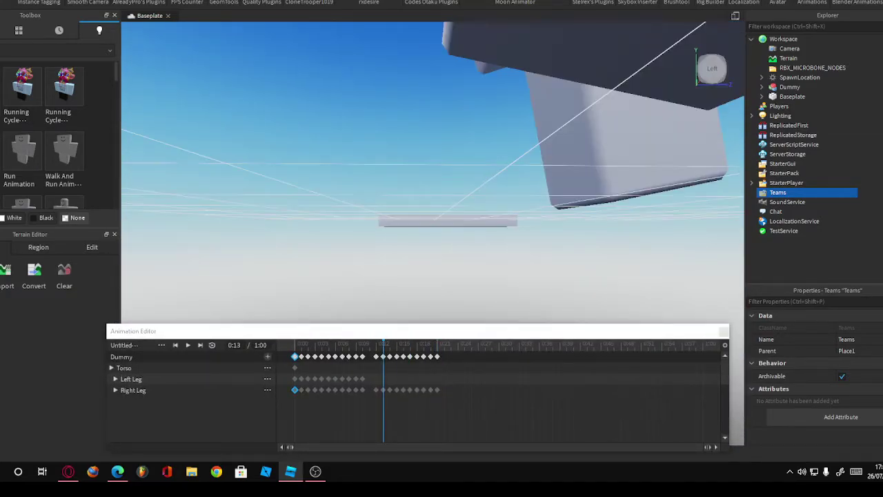
pyautogui.click(131, 379)
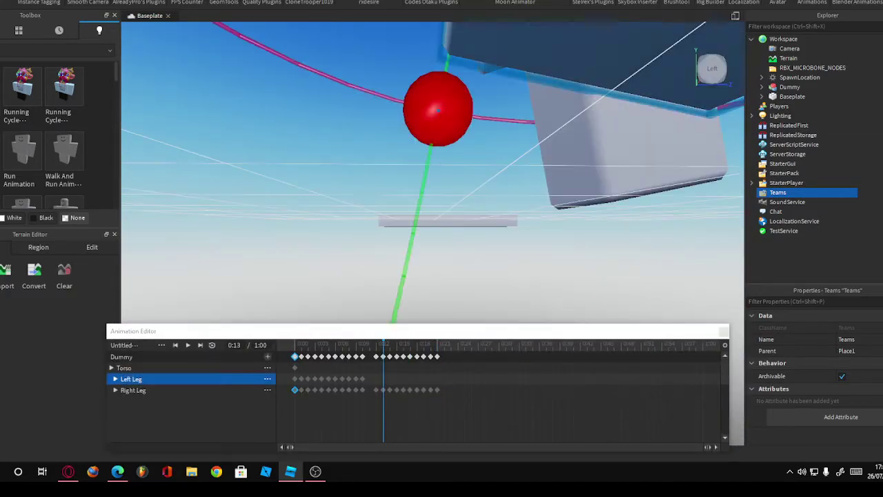
pyautogui.moveTo(430, 187); pyautogui.dragTo(414, 227)
pyautogui.hotkey('ctrl', '2')
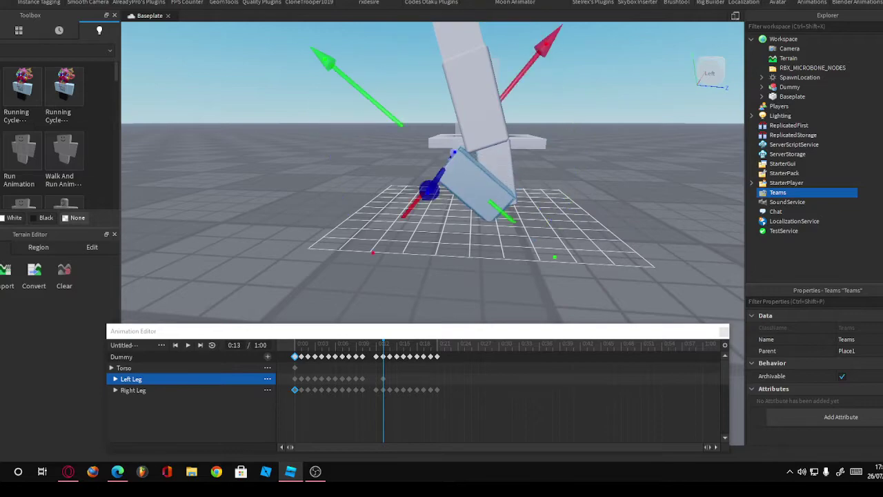
pyautogui.moveTo(414, 178); pyautogui.dragTo(423, 170)
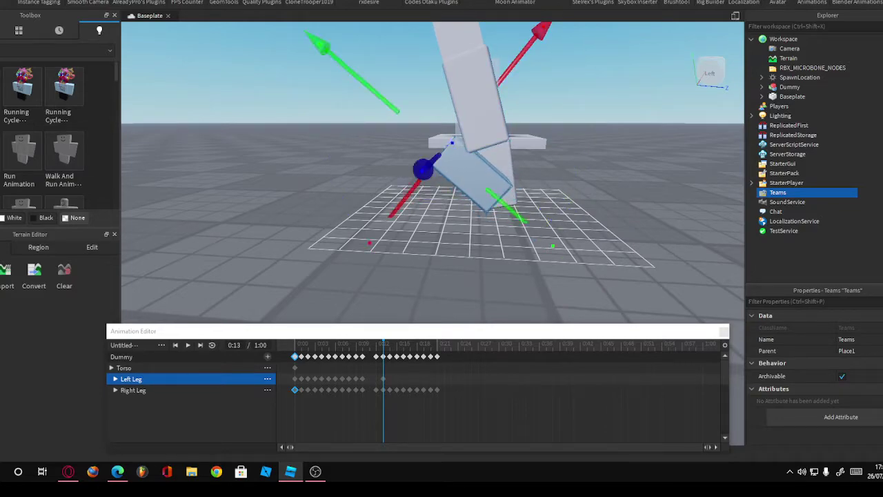
# Step: Swing the left leg progressively downward and reposition it beside the hip, with keyframes at 0:14 and 0:15
pyautogui.moveTo(383, 344)
pyautogui.mouseDown()
pyautogui.moveTo(336, 344)
pyautogui.moveTo(390, 344)
pyautogui.mouseUp()
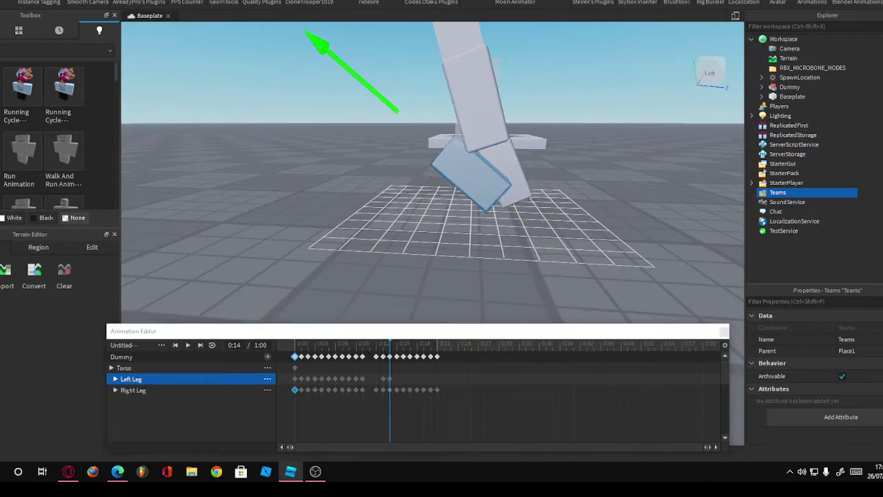
pyautogui.hotkey('ctrl', 'r')
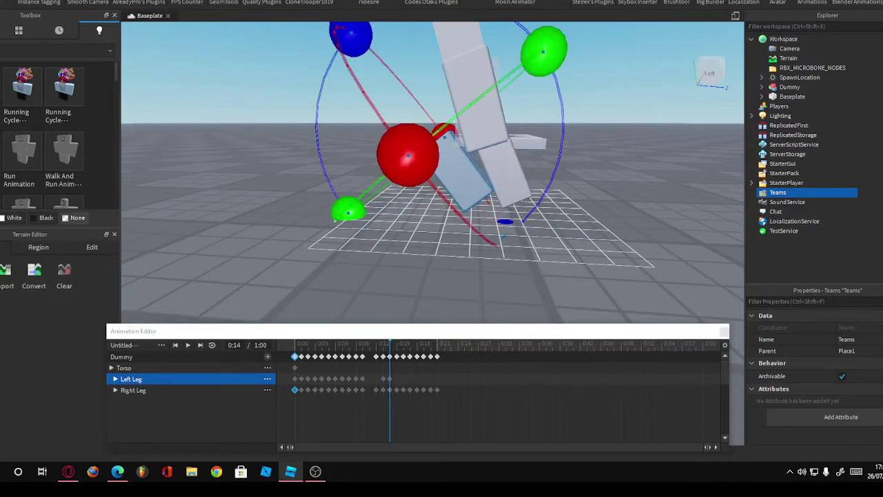
pyautogui.hotkey('ctrl', 'r')
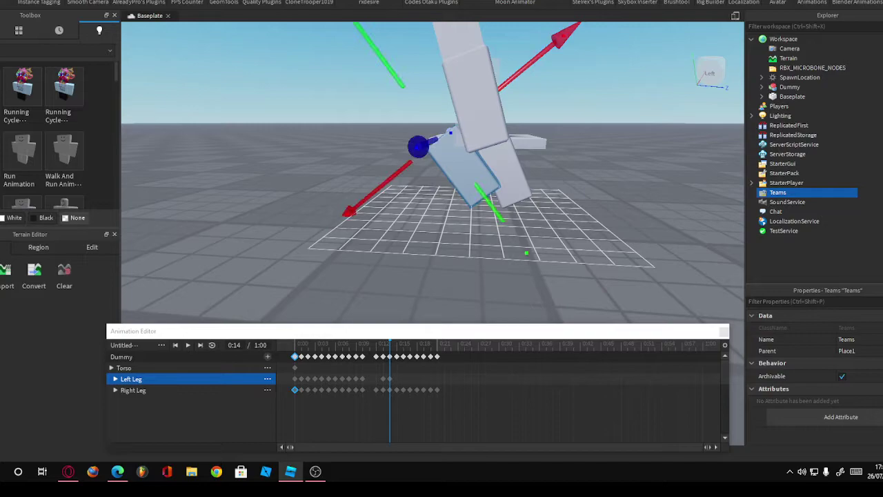
pyautogui.moveTo(384, 343)
pyautogui.mouseDown()
pyautogui.moveTo(370, 343)
pyautogui.moveTo(387, 343)
pyautogui.mouseUp()
pyautogui.hotkey('ctrl', '4')
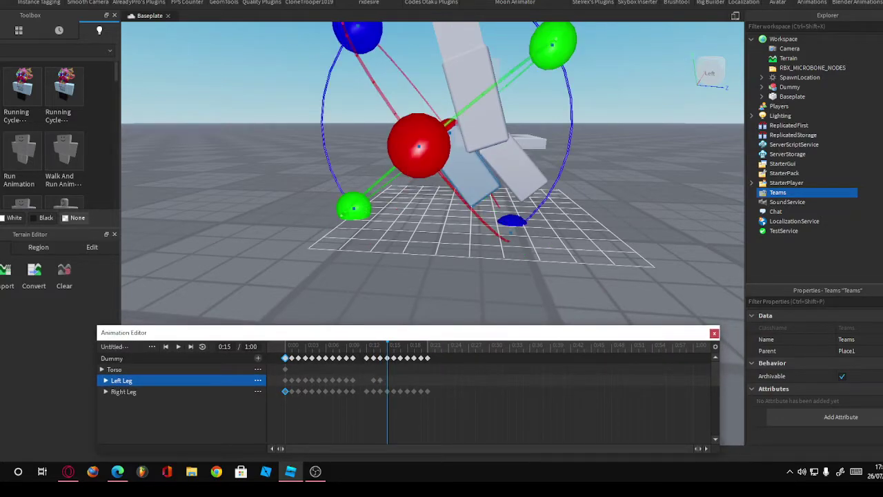
pyautogui.hotkey('ctrl', '2')
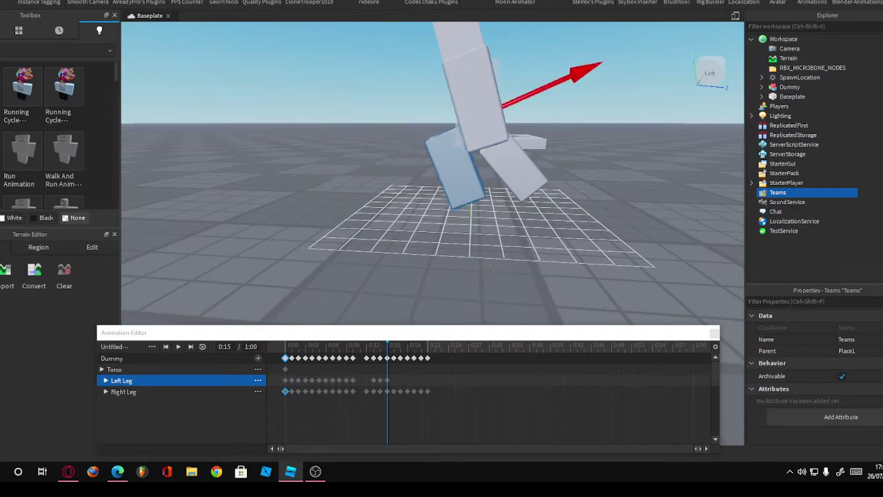
# Step: Rotate the left leg upright at 0:16 and tilt it forward at 0:17, raising it to stay at the hip
pyautogui.moveTo(490, 264); pyautogui.dragTo(469, 317, button='right')
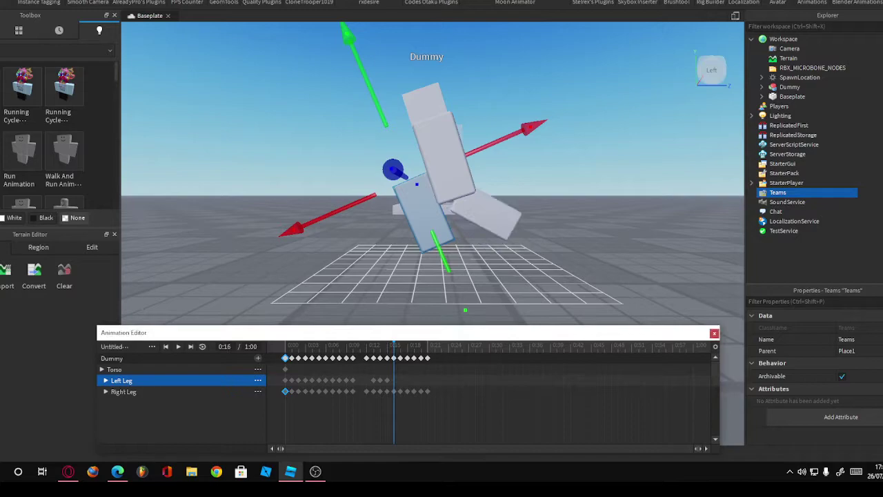
pyautogui.hotkey('ctrl', '4')
pyautogui.hotkey('ctrl', '2')
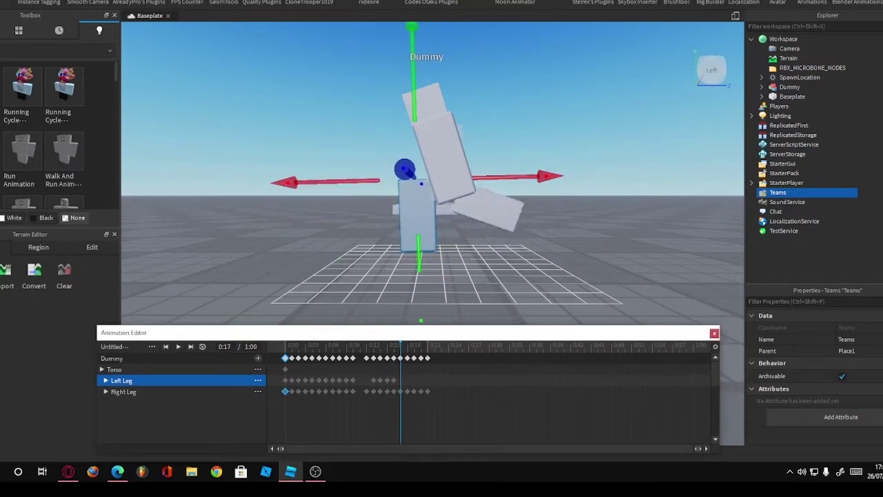
pyautogui.hotkey('ctrl', '4')
pyautogui.moveTo(410, 39); pyautogui.dragTo(447, 55)
pyautogui.hotkey('ctrl', '2')
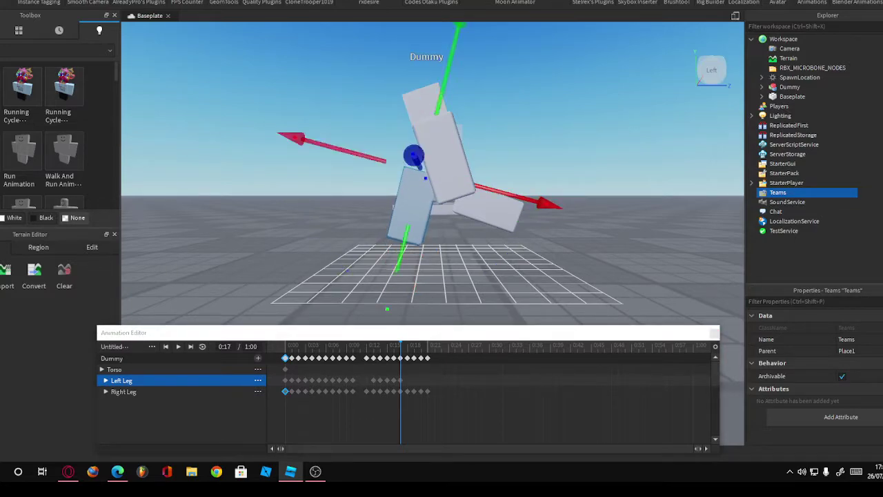
# Step: Keyframe the left leg at 0:18, swinging it further forward and moving it up to the hip
pyautogui.hotkey('ctrl', '4')
pyautogui.moveTo(453, 44); pyautogui.dragTo(473, 53)
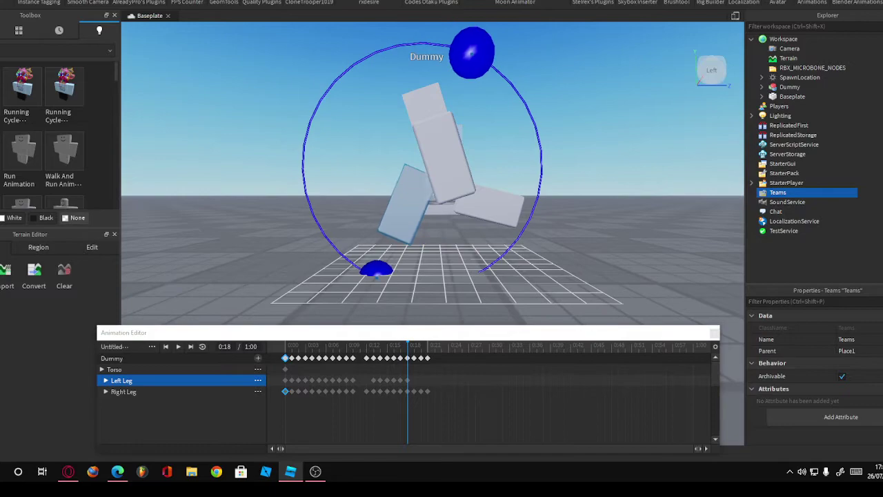
pyautogui.hotkey('ctrl', '2')
pyautogui.hotkey('ctrl', '1')
pyautogui.hotkey('ctrl', '2')
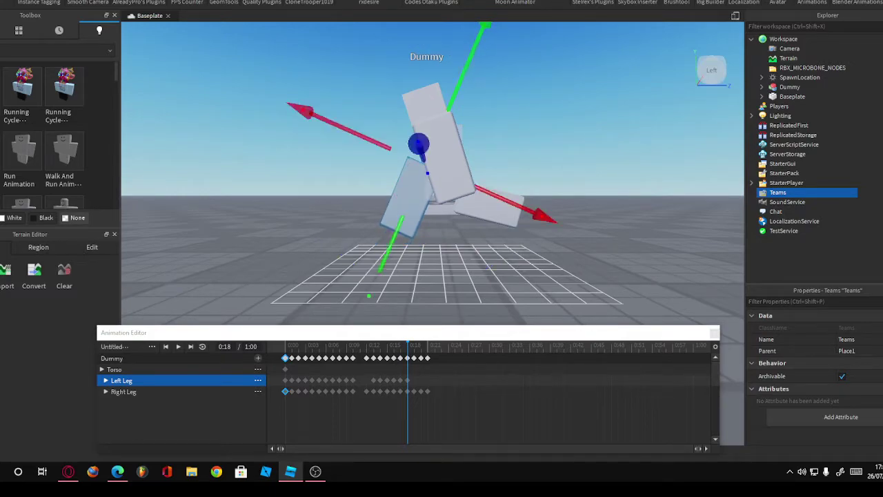
# Step: Keyframe the left leg at 0:19, 0:20 and 0:21, swinging it slightly further forward and repositioning it beside the hip
pyautogui.hotkey('ctrl', '4')
pyautogui.moveTo(473, 43); pyautogui.dragTo(477, 51)
pyautogui.hotkey('ctrl', '2')
pyautogui.hotkey('ctrl', '1')
pyautogui.hotkey('ctrl', '2')
pyautogui.click(421, 345)
pyautogui.hotkey('ctrl', '1')
pyautogui.hotkey('ctrl', '2')
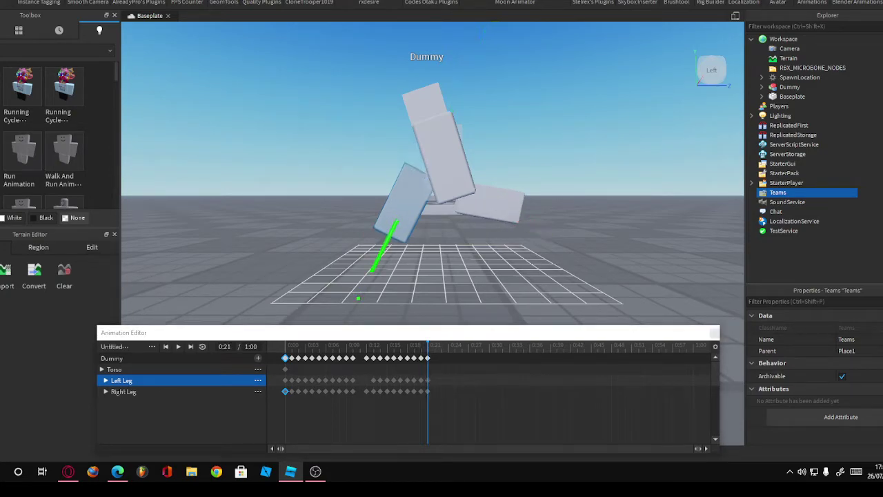
# Step: Preview the run from several sides, set the animation frame rate to 120 fps and play it again
pyautogui.press('space')
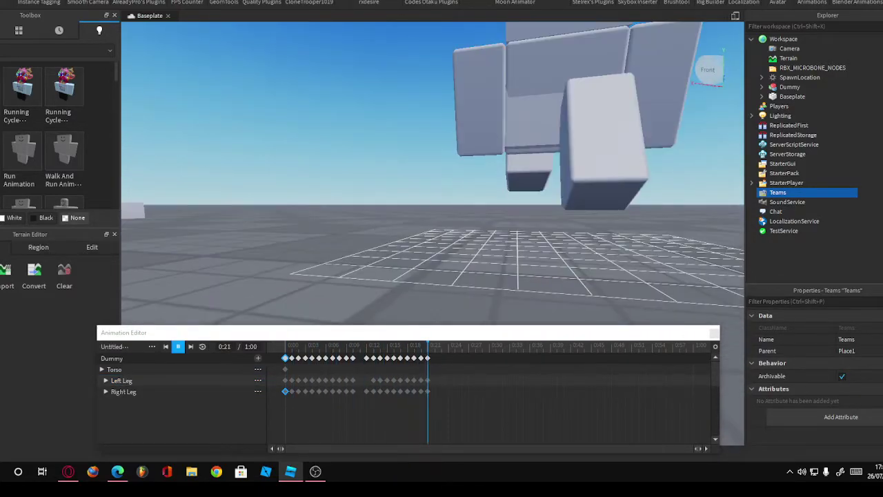
pyautogui.press('space')
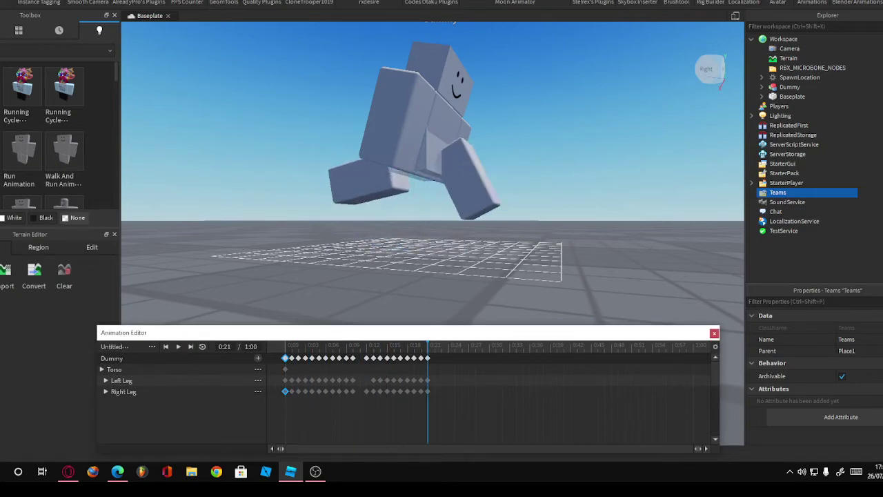
pyautogui.click(715, 347)
pyautogui.moveTo(772, 371)
pyautogui.click(831, 403)
pyautogui.press('space')
pyautogui.press('space')
# Step: Keyframe both legs at 0:25, rotating the left leg further forward and lowering it from the hip
pyautogui.moveTo(428, 345)
pyautogui.mouseDown()
pyautogui.moveTo(312, 345)
pyautogui.moveTo(427, 345)
pyautogui.mouseUp()
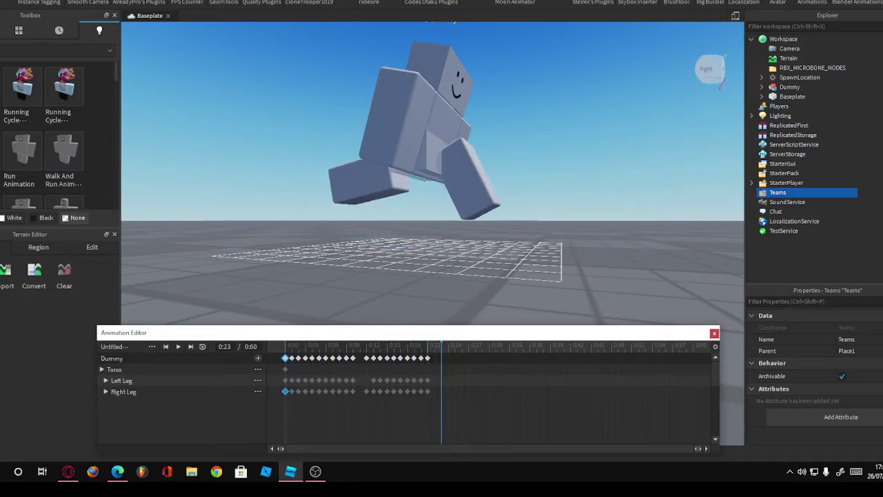
pyautogui.click(122, 380)
pyautogui.moveTo(476, 178); pyautogui.dragTo(459, 200)
pyautogui.hotkey('ctrl', '4')
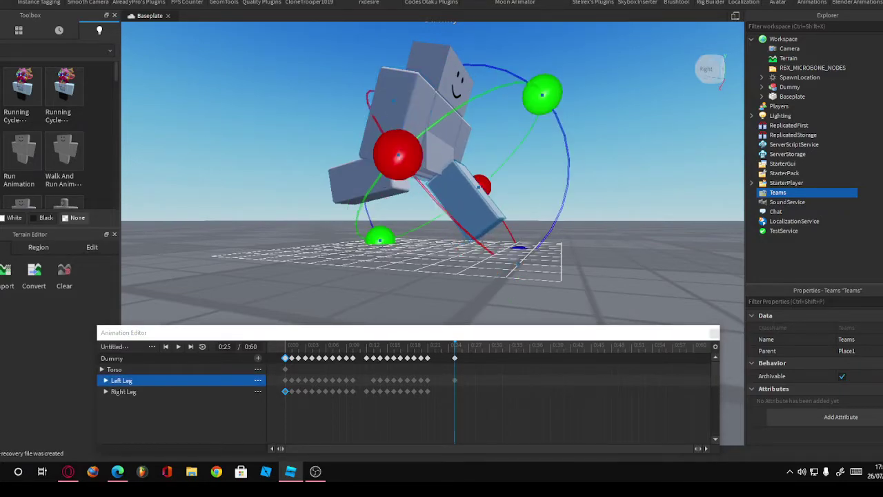
pyautogui.click(123, 391)
pyautogui.scroll(-5, 433, 172)
pyautogui.scroll(10, 438, 255)
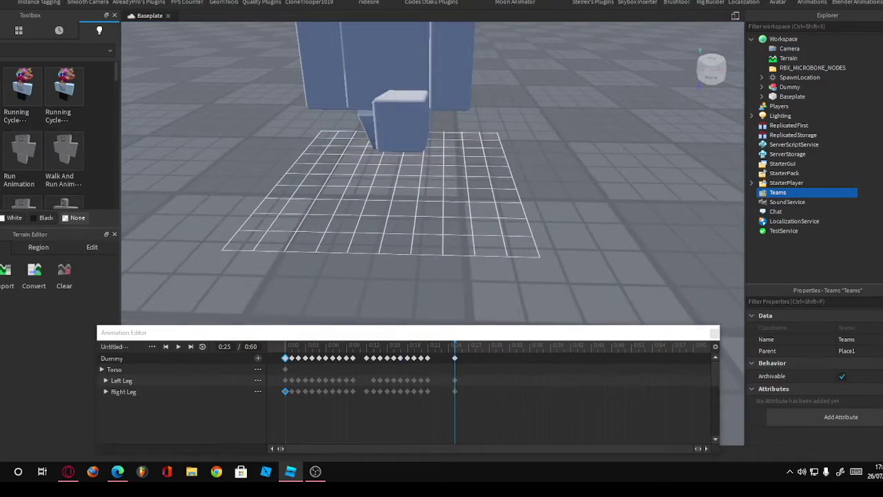
# Step: Set the animation frame rate to 60 fps and play the animation from the start
pyautogui.click(714, 347)
pyautogui.moveTo(764, 369)
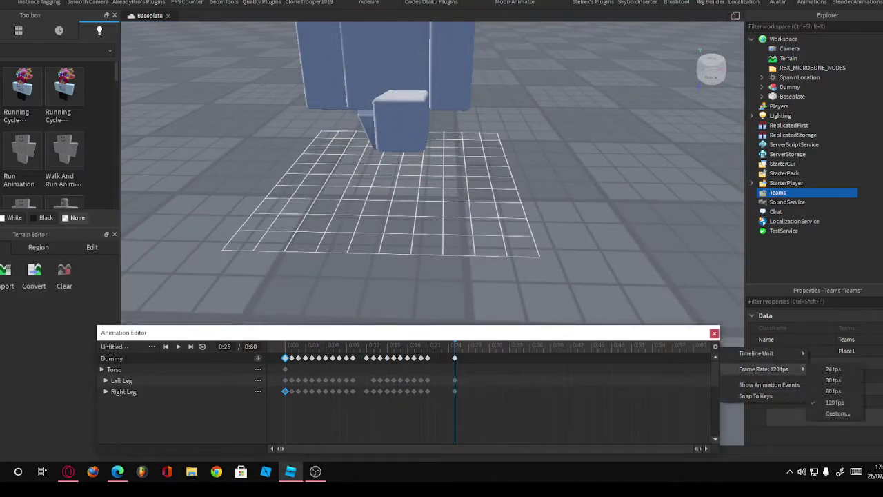
pyautogui.click(833, 391)
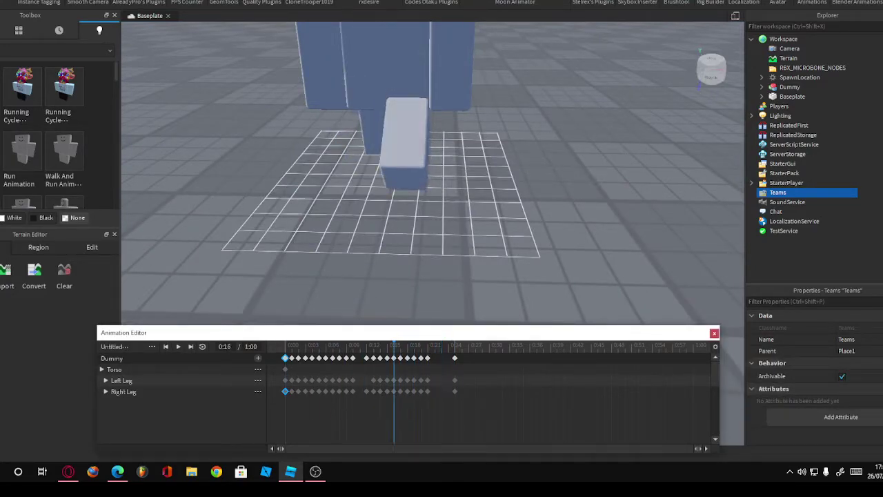
pyautogui.moveTo(433, 173); pyautogui.dragTo(432, 214, button='right')
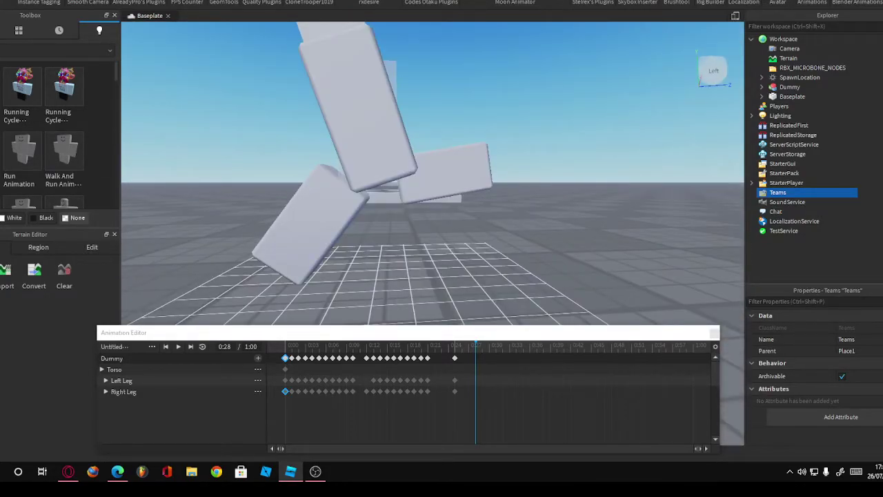
pyautogui.press('Home')
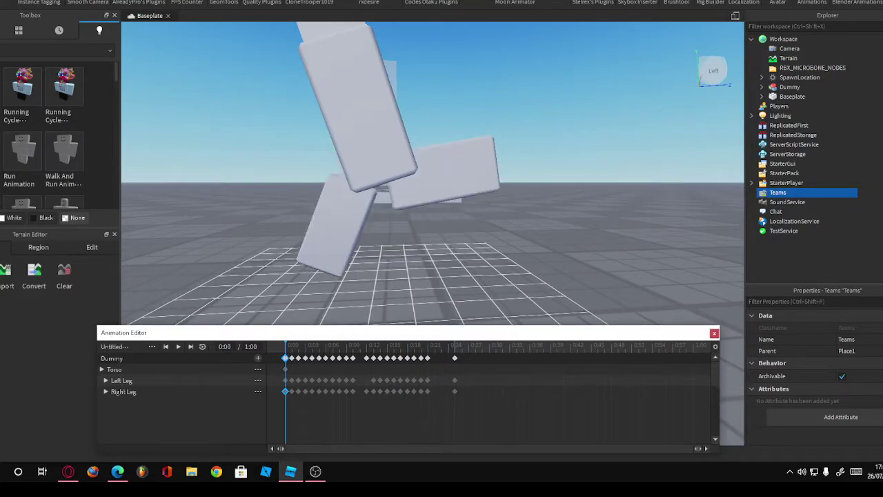
pyautogui.press('space')
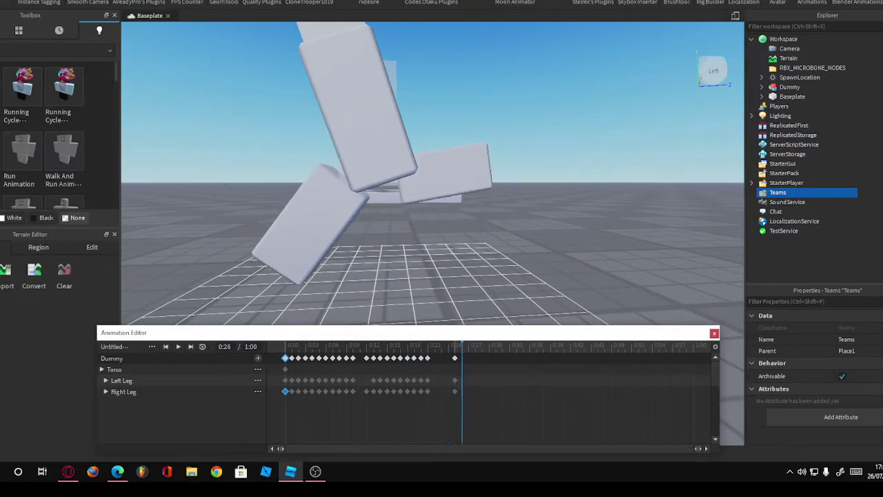
# Step: Swing the left leg progressively down toward vertical and lower it beside the hip, with keyframes at 0:26, 0:27 and 0:28
pyautogui.click(310, 221)
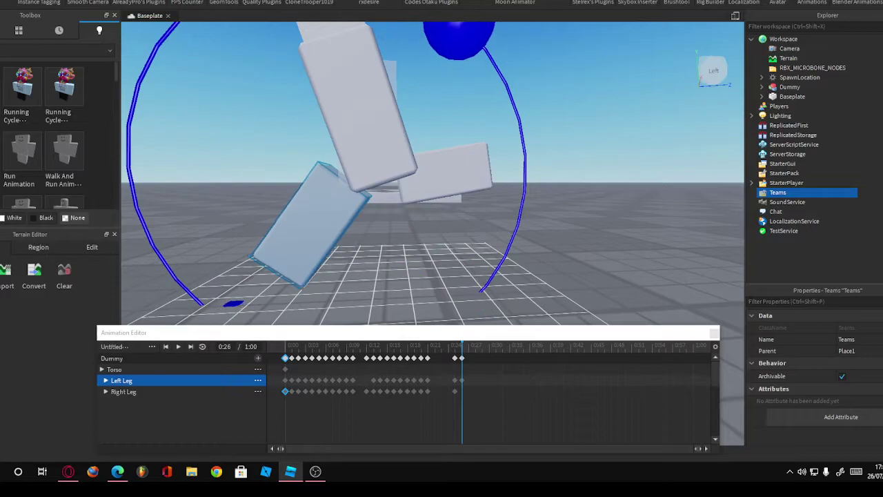
pyautogui.hotkey('ctrl', '2')
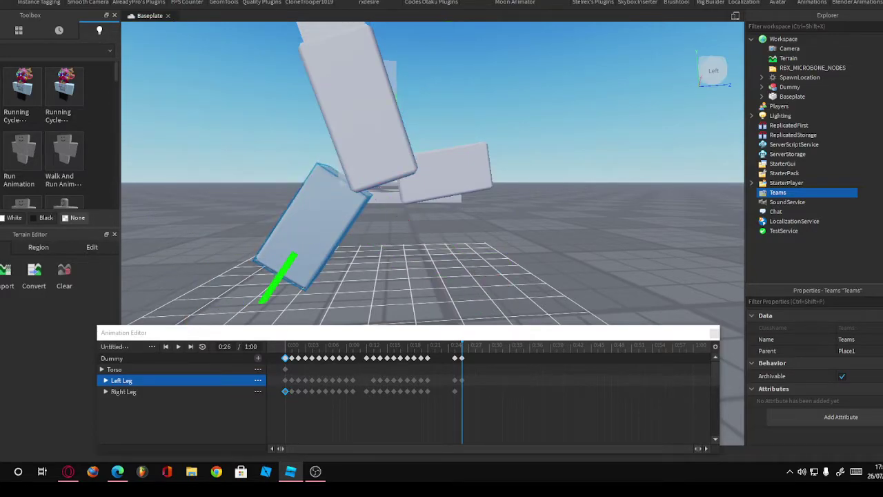
pyautogui.hotkey('ctrl', '4')
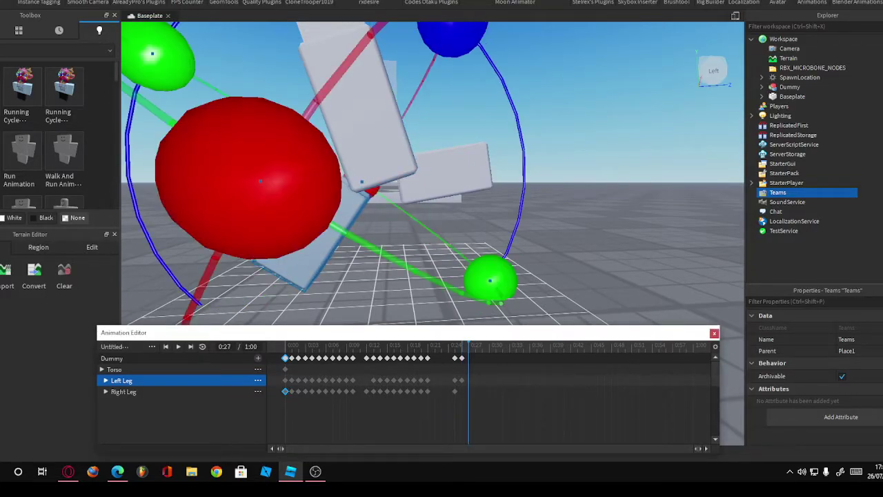
pyautogui.hotkey('ctrl', '2')
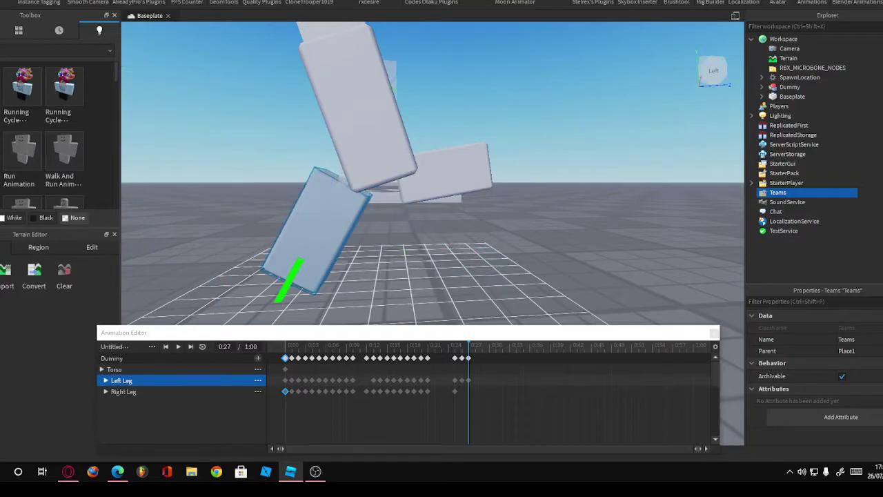
pyautogui.press('Right')
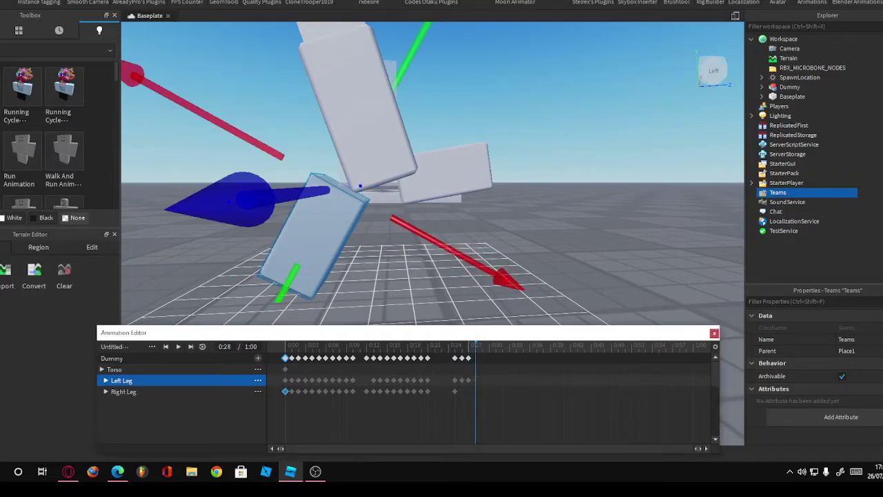
pyautogui.hotkey('ctrl', '4')
pyautogui.hotkey('ctrl', '2')
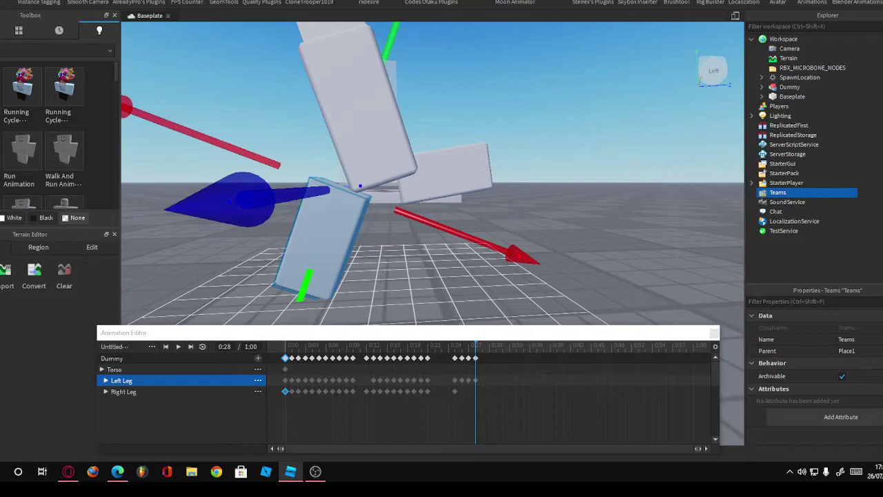
# Step: Keyframe the left leg at 0:29, rotating it almost upright so the foot rests at ground level
pyautogui.press('Right')
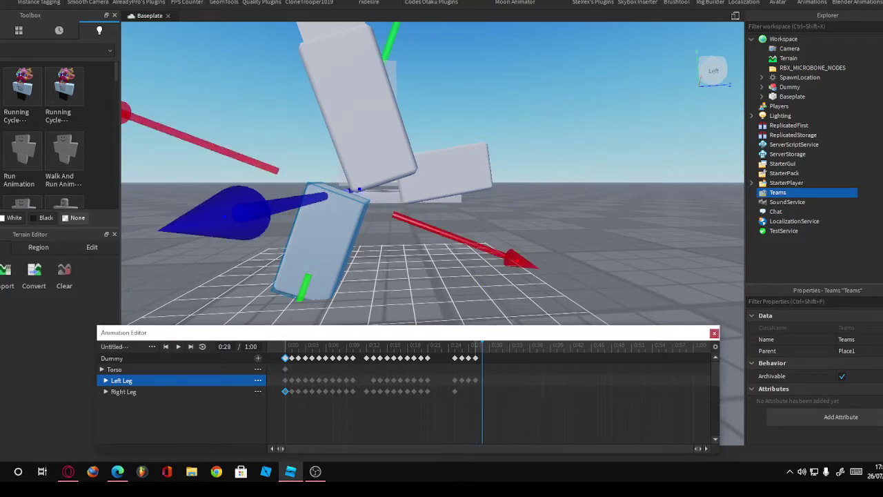
pyautogui.hotkey('ctrl', '4')
pyautogui.moveTo(423, 89); pyautogui.dragTo(375, 79)
pyautogui.hotkey('ctrl', '2')
pyautogui.scroll(-5, 433, 173)
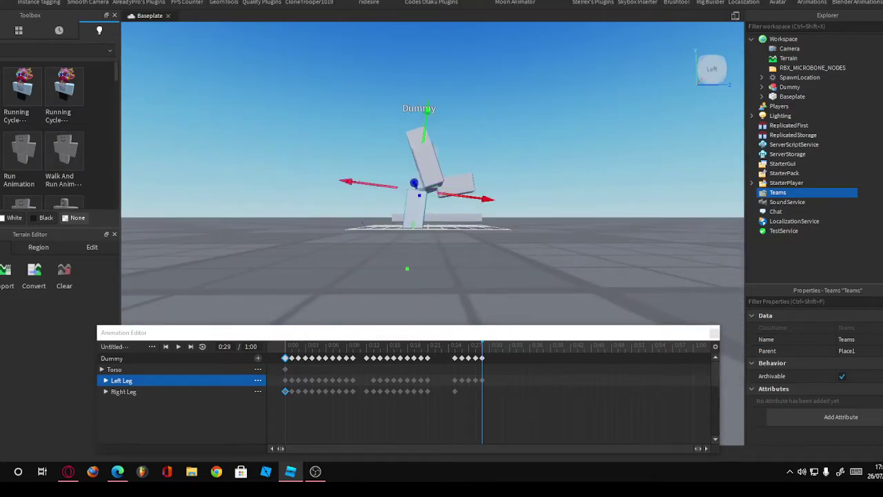
pyautogui.scroll(5, 419, 127)
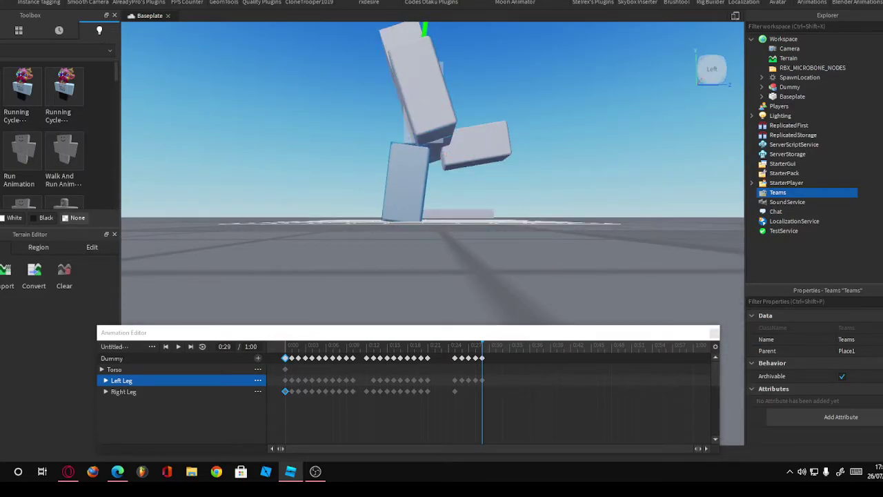
pyautogui.moveTo(420, 127); pyautogui.dragTo(420, 138, button='right')
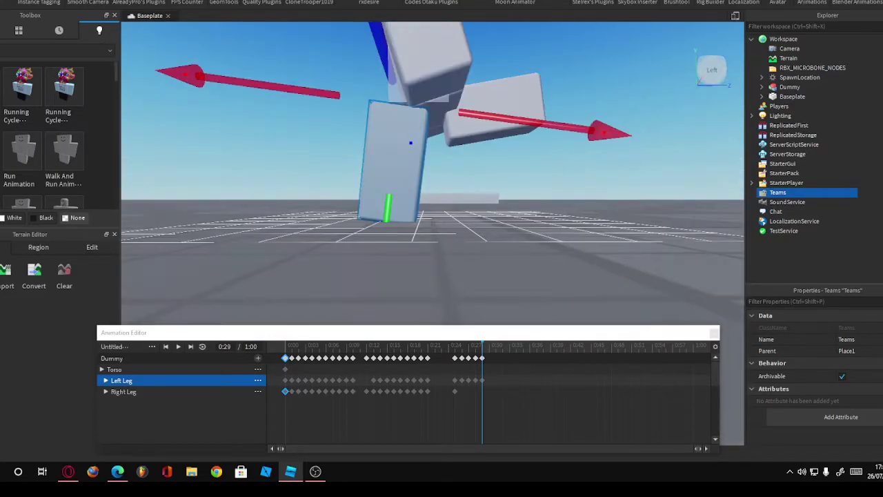
pyautogui.scroll(-3, 419, 138)
# Step: Keyframe the left leg at 0:30, rotating it just past vertical and shifting it backward under the torso
pyautogui.click(489, 345)
pyautogui.rightClick(502, 22)
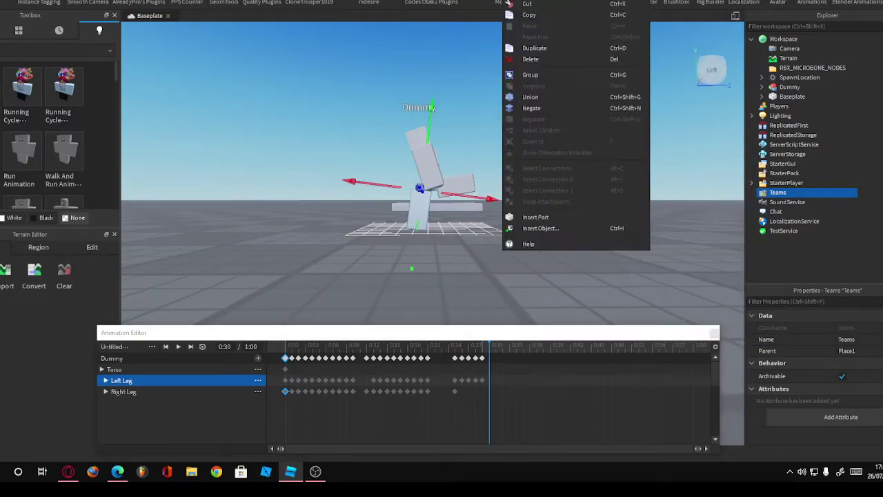
pyautogui.click(441, 290)
pyautogui.scroll(3, 404, 186)
pyautogui.click(404, 185)
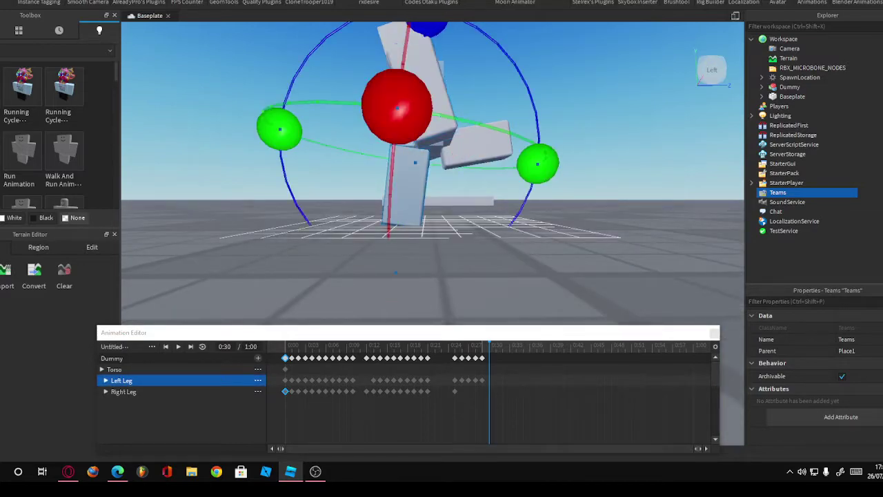
pyautogui.scroll(3, 403, 184)
pyautogui.hotkey('ctrl', '2')
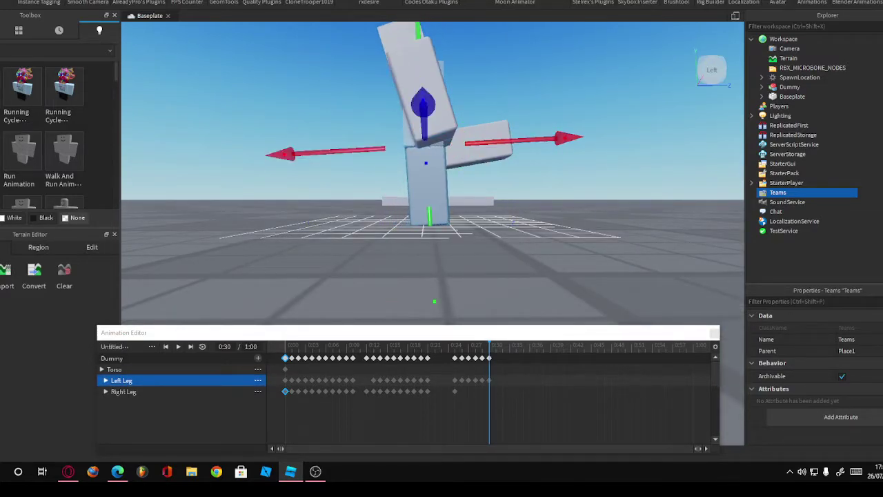
# Step: Keyframe the left leg at 0:31, tilting it backward and shifting it to stay under the hip
pyautogui.click(496, 344)
pyautogui.hotkey('ctrl', '4')
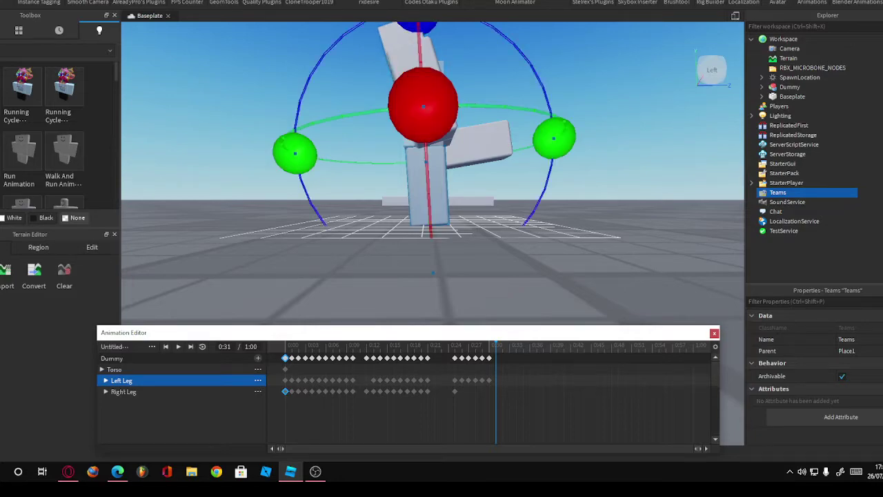
pyautogui.moveTo(541, 186); pyautogui.dragTo(545, 141)
pyautogui.hotkey('ctrl', '2')
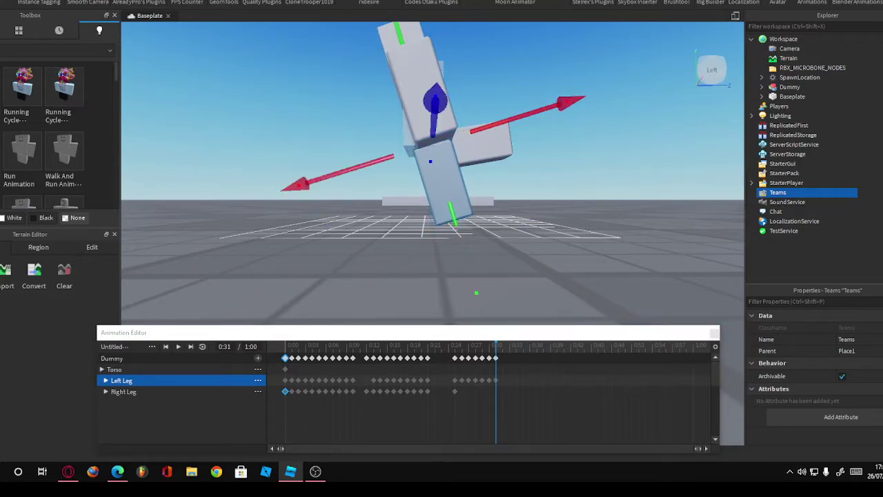
# Step: Swing the left leg further backward with keyframes through 0:34, and scrub back over the motion to check it
pyautogui.click(509, 345)
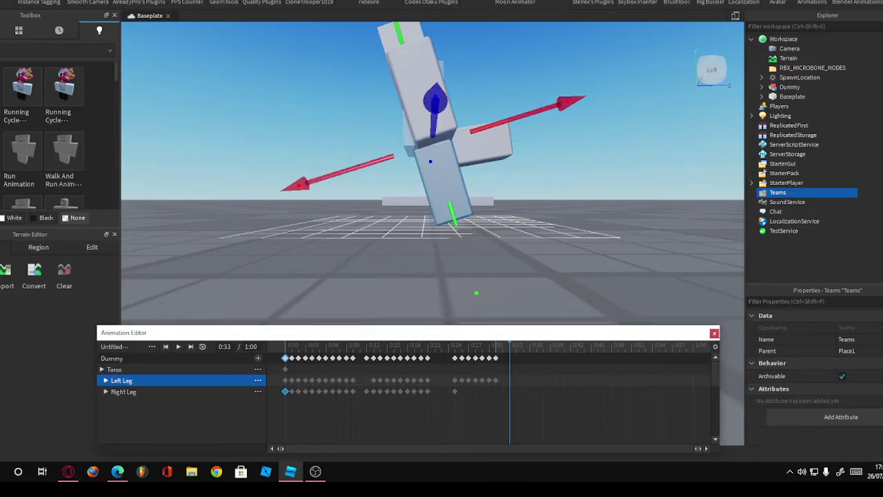
pyautogui.hotkey('ctrl', '4')
pyautogui.moveTo(560, 179); pyautogui.dragTo(563, 145)
pyautogui.click(509, 345)
pyautogui.click(516, 345)
pyautogui.moveTo(516, 345); pyautogui.dragTo(495, 345)
# Step: Keyframe the right leg at 0:26, tilting the raised rear leg slightly further up
pyautogui.click(428, 290)
pyautogui.moveTo(428, 290); pyautogui.dragTo(524, 269, button='right')
pyautogui.click(448, 345)
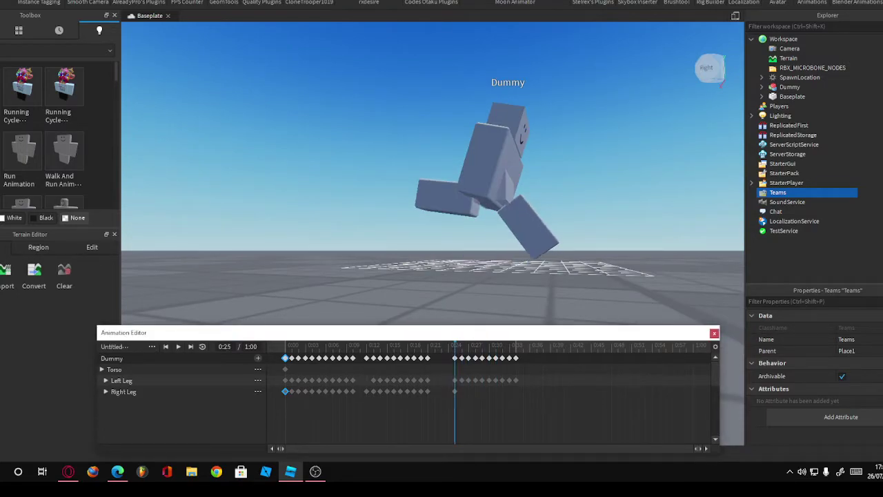
pyautogui.click(124, 391)
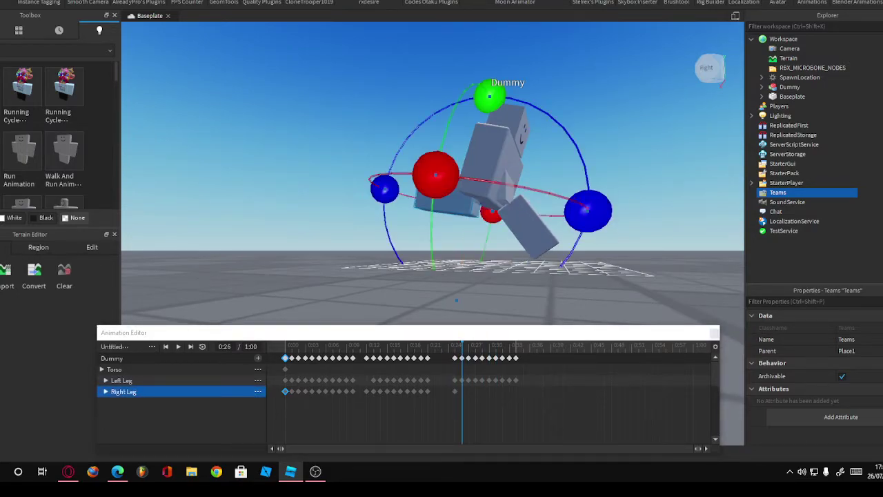
pyautogui.hotkey('ctrl', '2')
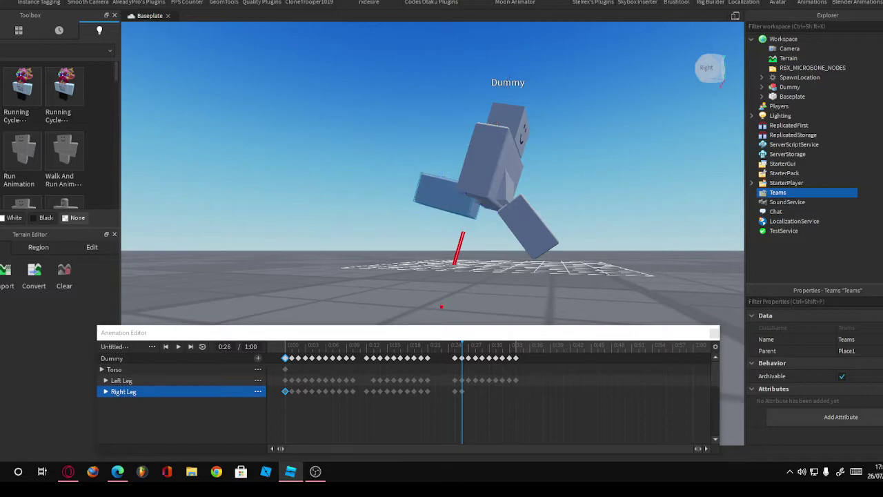
# Step: Keyframe the right leg at 0:27 and 0:28, tilting its rear end up in small increments and lowering it toward the hip
pyautogui.press('Right')
pyautogui.hotkey('ctrl', '4')
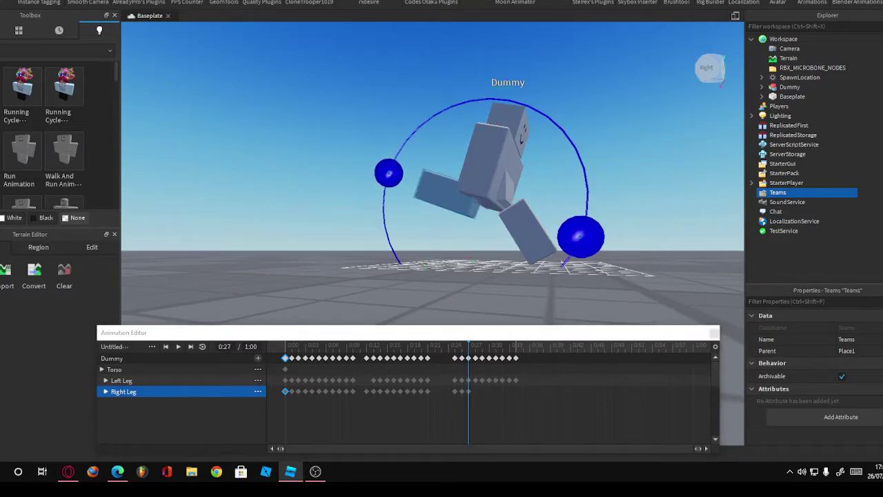
pyautogui.hotkey('ctrl', '2')
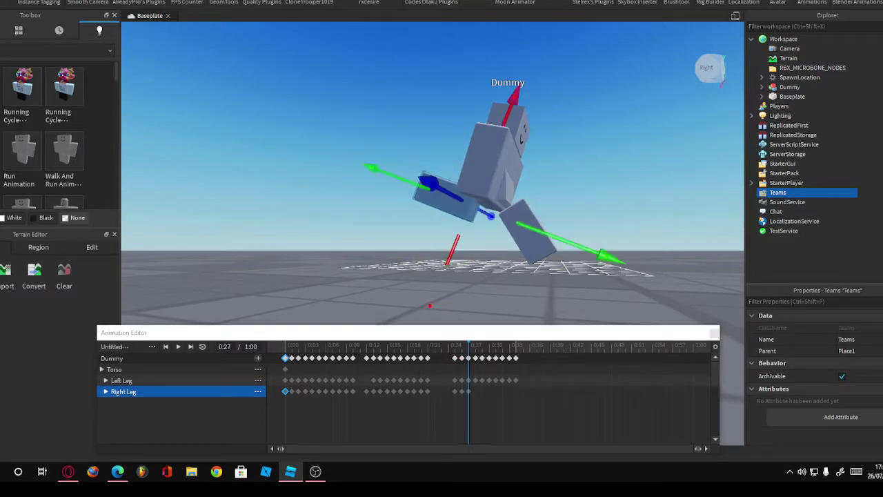
pyautogui.press('Right')
pyautogui.hotkey('ctrl', '4')
pyautogui.hotkey('ctrl', '2')
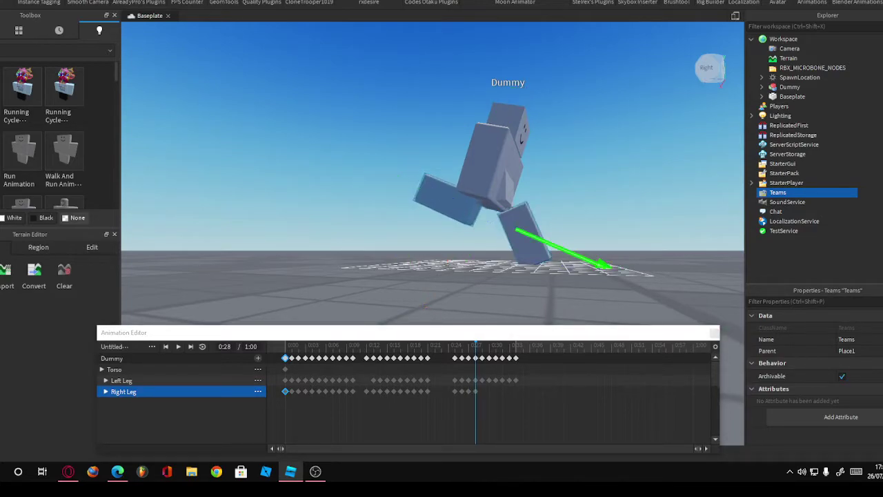
# Step: Keyframe the right leg at 0:29, shifting it slightly forward and down beneath the torso
pyautogui.hotkey('ctrl', '4')
pyautogui.press('Right')
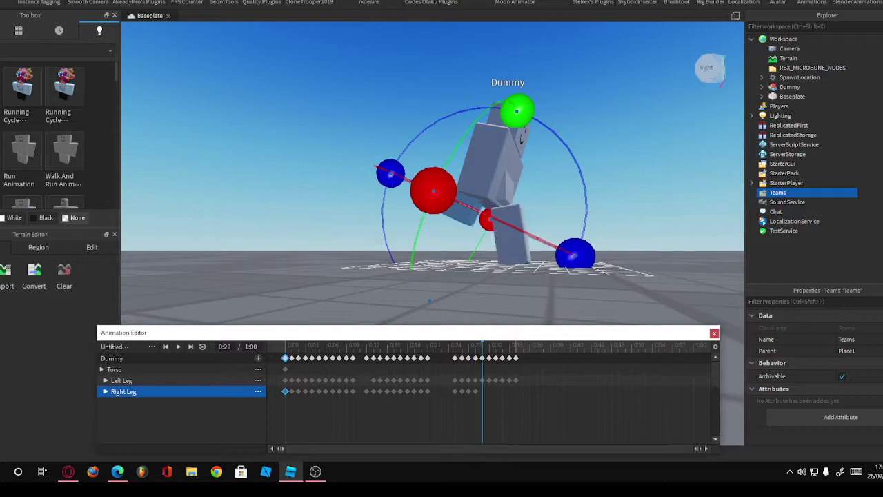
pyautogui.hotkey('ctrl', '2')
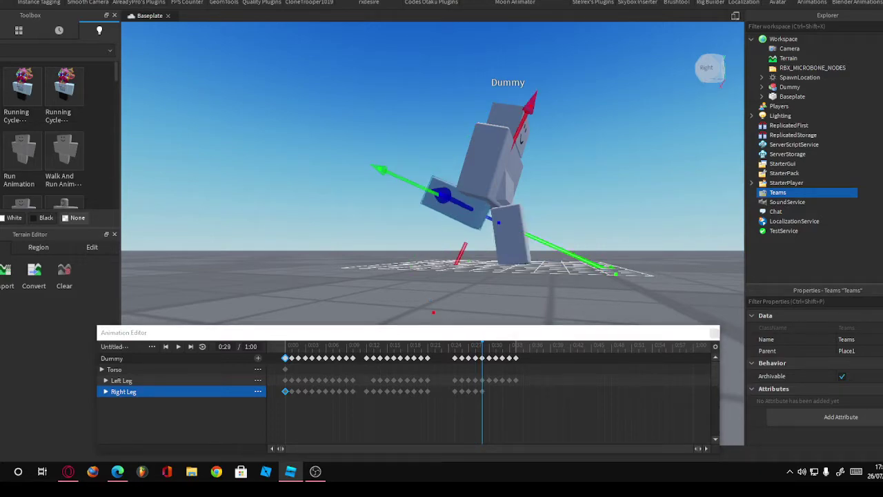
# Step: Keyframe the right leg at 0:30 and 0:31, shifting it forward and lowering its rear end until it lies horizontal
pyautogui.moveTo(207, 333); pyautogui.dragTo(211, 333)
pyautogui.press('Right')
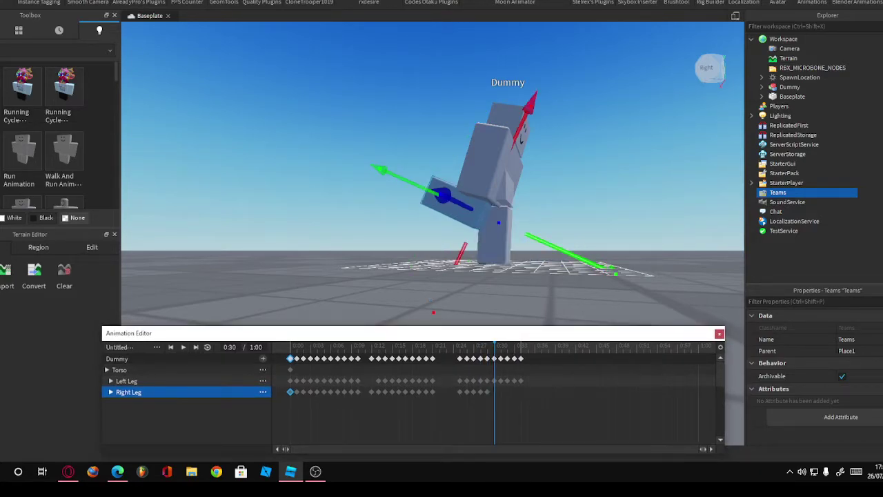
pyautogui.hotkey('ctrl', '4')
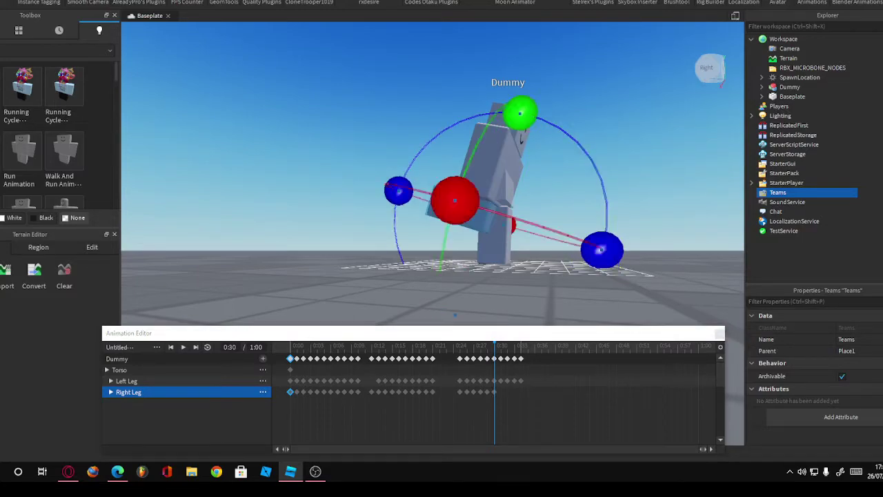
pyautogui.press('Right')
pyautogui.hotkey('ctrl', '2')
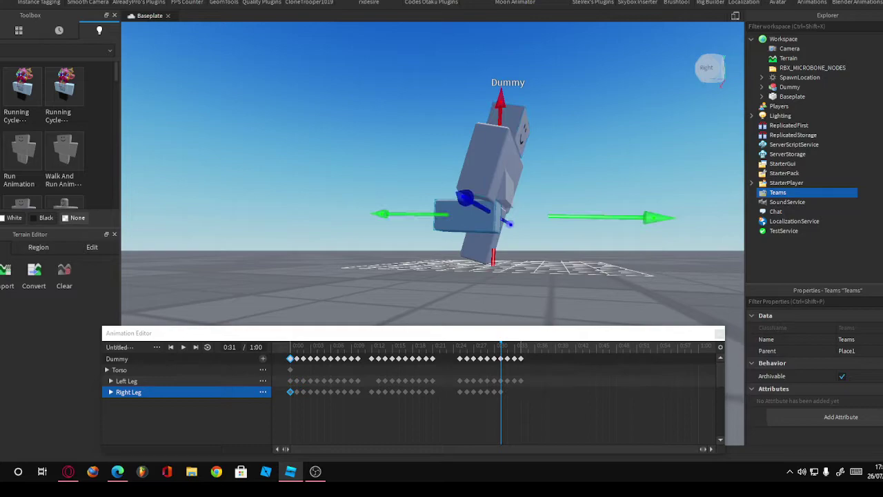
# Step: Keyframe the right leg from 0:32 through 0:34, moving it forward and tilting its front end slightly up
pyautogui.press('Right')
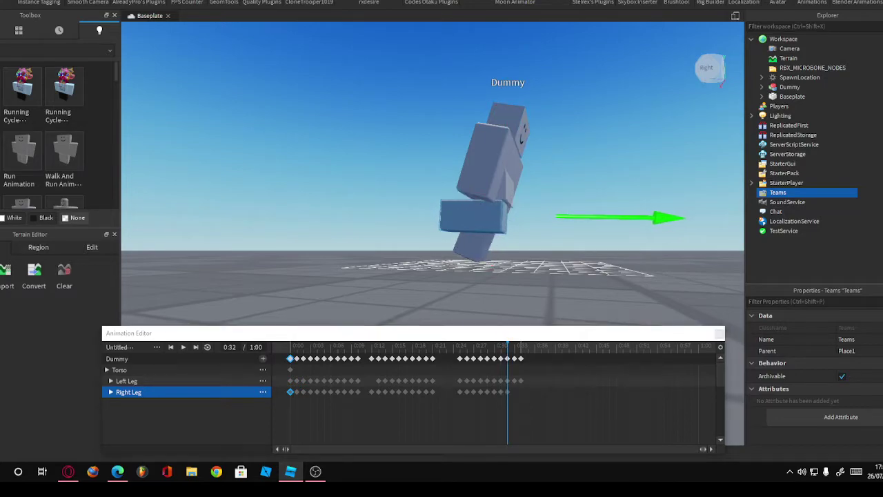
pyautogui.hotkey('ctrl', '4')
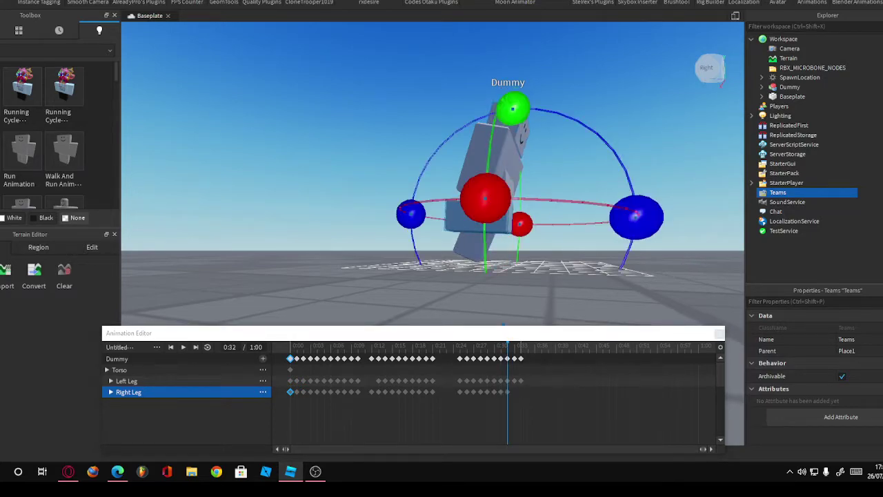
pyautogui.hotkey('ctrl', '2')
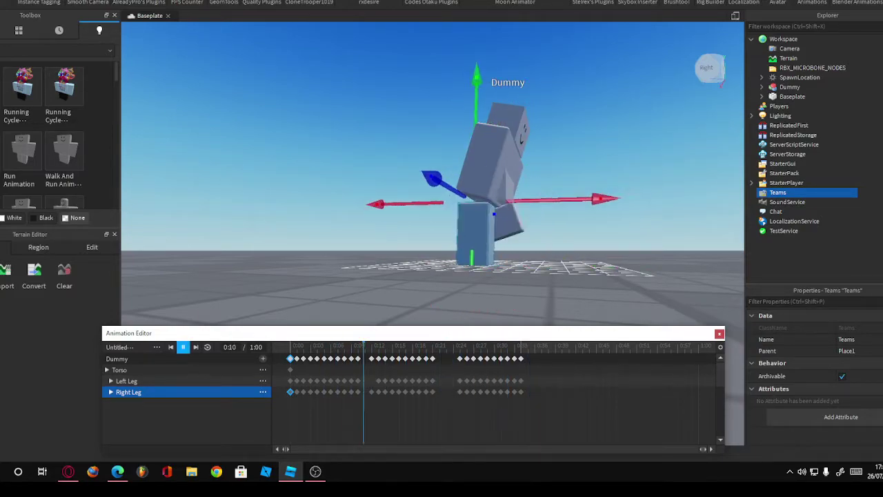
# Step: Play back the running animation and examine the motion of both legs from different angles
pyautogui.moveTo(428, 172); pyautogui.dragTo(365, 173, button='right')
pyautogui.press('space')
pyautogui.press('space')
pyautogui.moveTo(428, 207)
pyautogui.mouseDown(button='right')
pyautogui.moveTo(417, 145)
pyautogui.moveTo(425, 197)
pyautogui.mouseUp(button='right')
pyautogui.press('space')
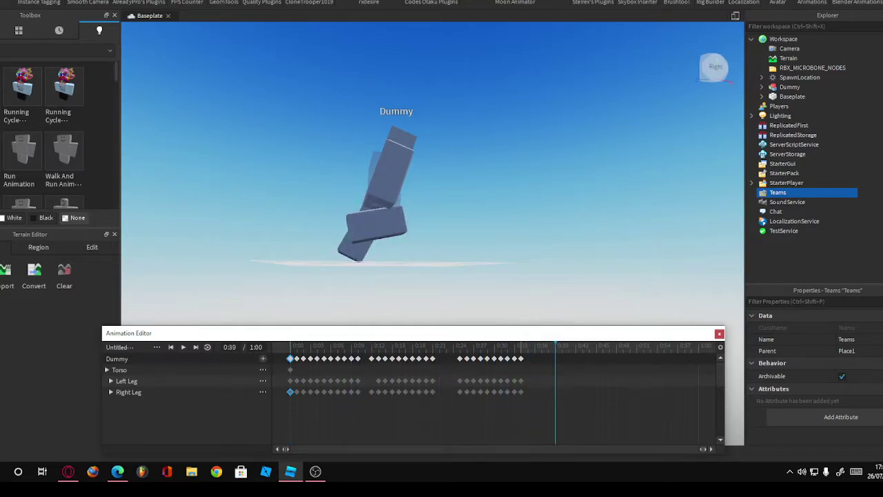
# Step: Keyframe the right leg at 0:37, tilting its front end further up and shifting it slightly forward
pyautogui.moveTo(428, 193); pyautogui.dragTo(497, 196, button='right')
pyautogui.scroll(3, 432, 172)
pyautogui.click(466, 221)
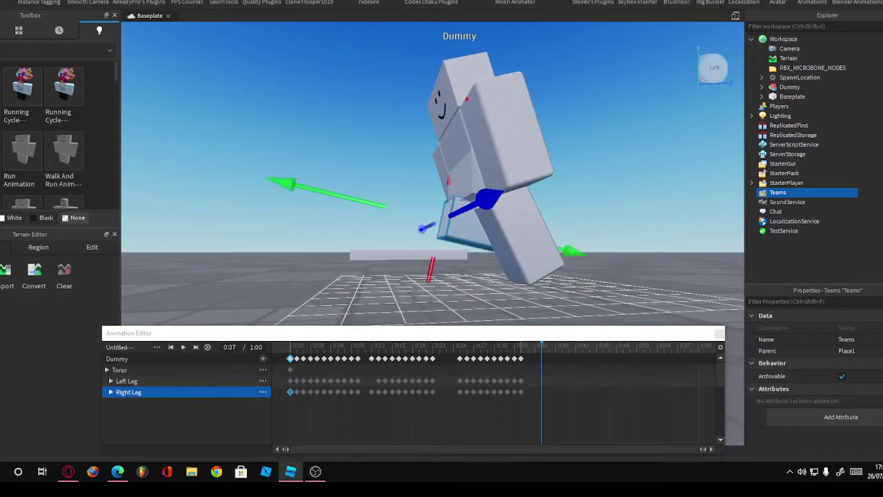
pyautogui.hotkey('ctrl', '4')
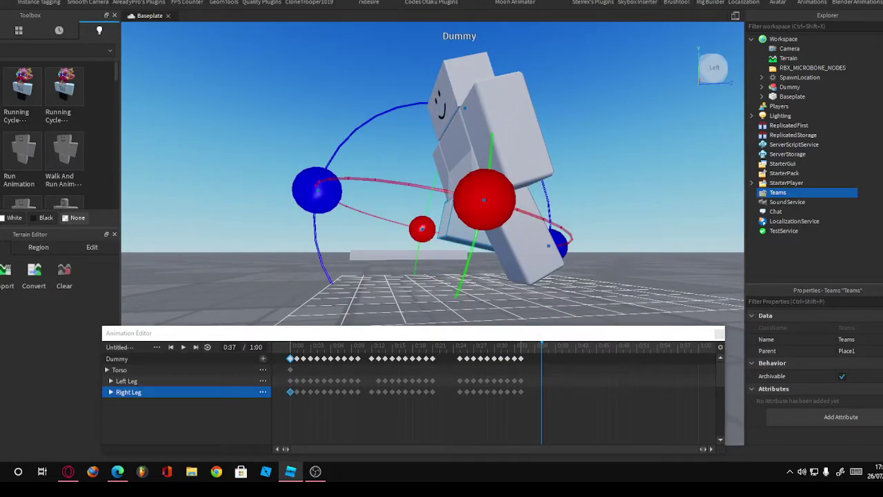
pyautogui.moveTo(317, 189); pyautogui.dragTo(309, 160)
pyautogui.hotkey('ctrl', '2')
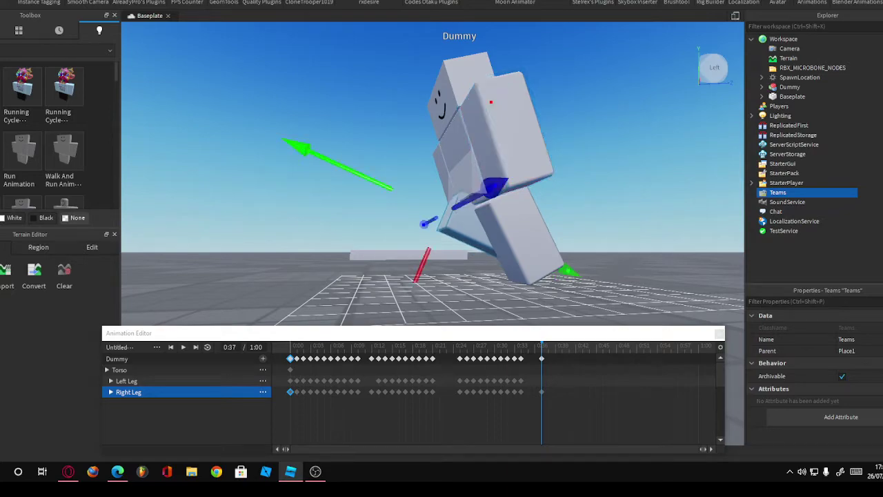
pyautogui.press('space')
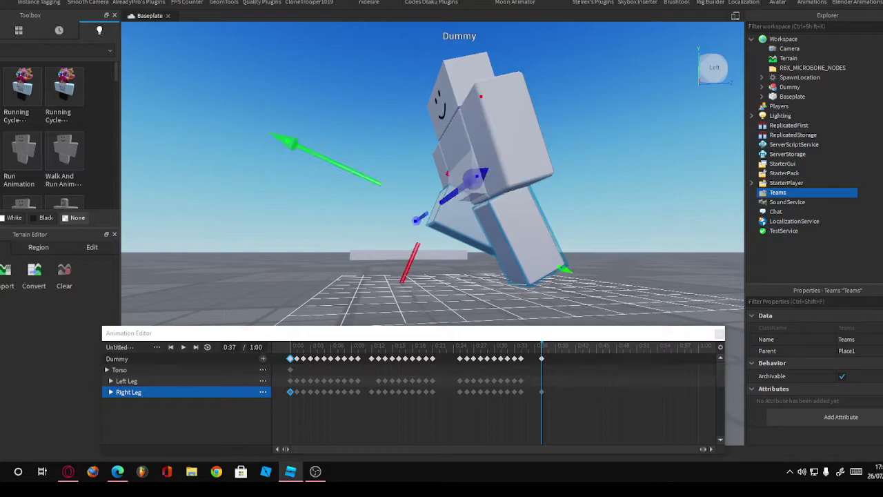
# Step: Keyframe the left leg at 0:37, swinging it slightly further back, and play back the motion to check it
pyautogui.click(518, 234)
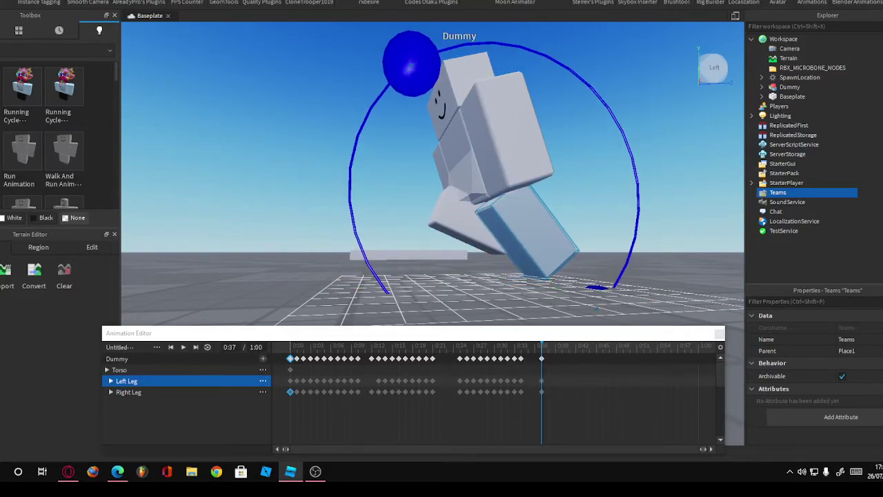
pyautogui.press('space')
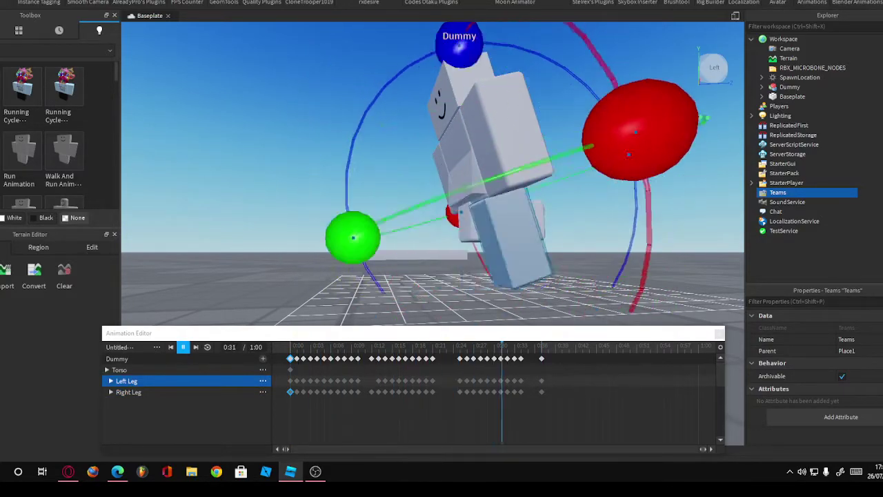
pyautogui.press('space')
pyautogui.press('space')
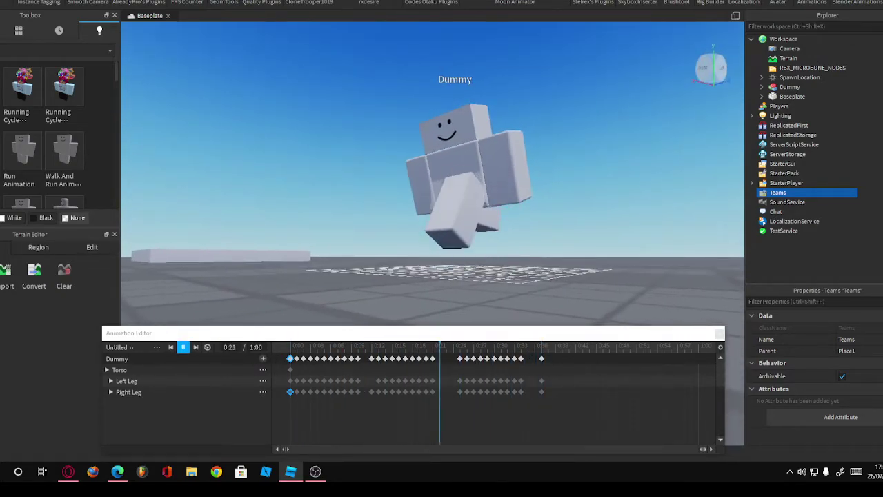
pyautogui.moveTo(542, 347)
pyautogui.mouseDown()
pyautogui.moveTo(305, 346)
pyautogui.moveTo(542, 346)
pyautogui.mouseUp()
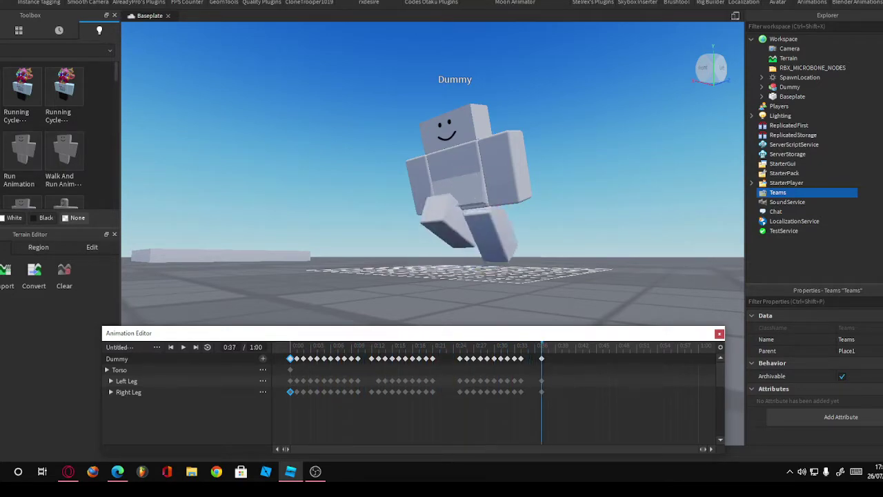
# Step: Keyframe the right leg at 0:38, rotating its lower end further down and moving the leg slightly forward and up
pyautogui.moveTo(432, 173); pyautogui.dragTo(469, 169, button='right')
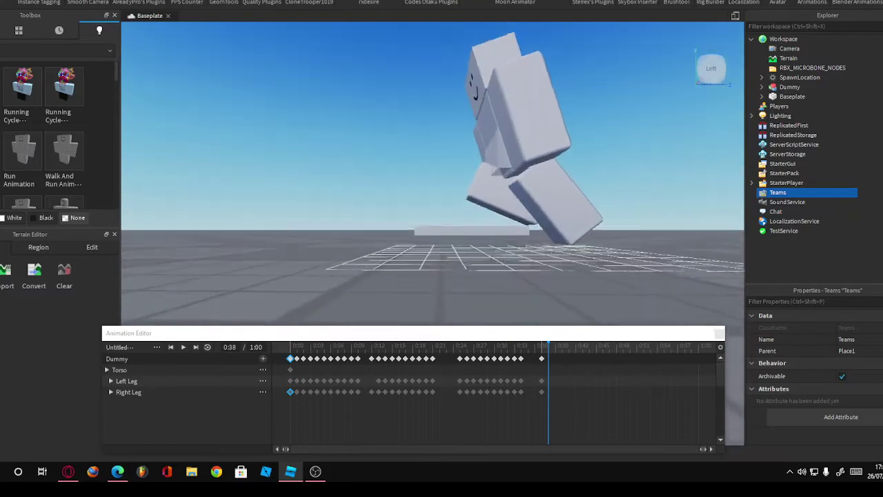
pyautogui.click(129, 392)
pyautogui.moveTo(372, 142); pyautogui.dragTo(374, 131)
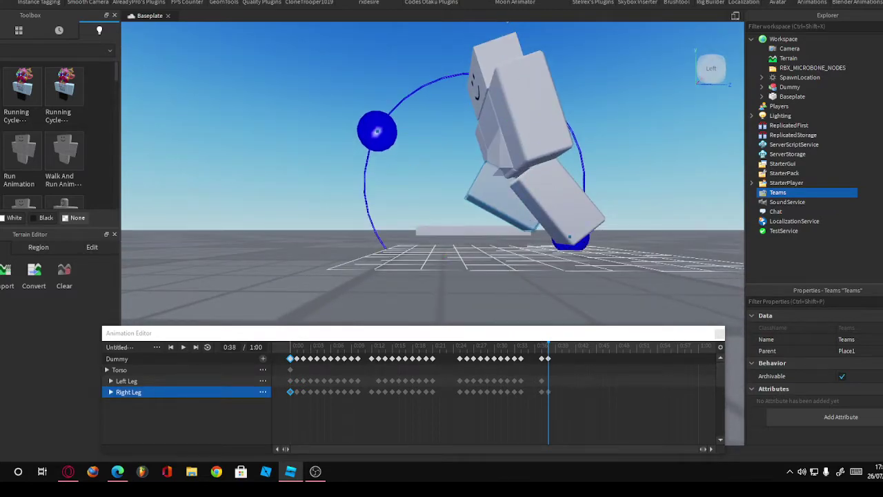
pyautogui.hotkey('ctrl', '2')
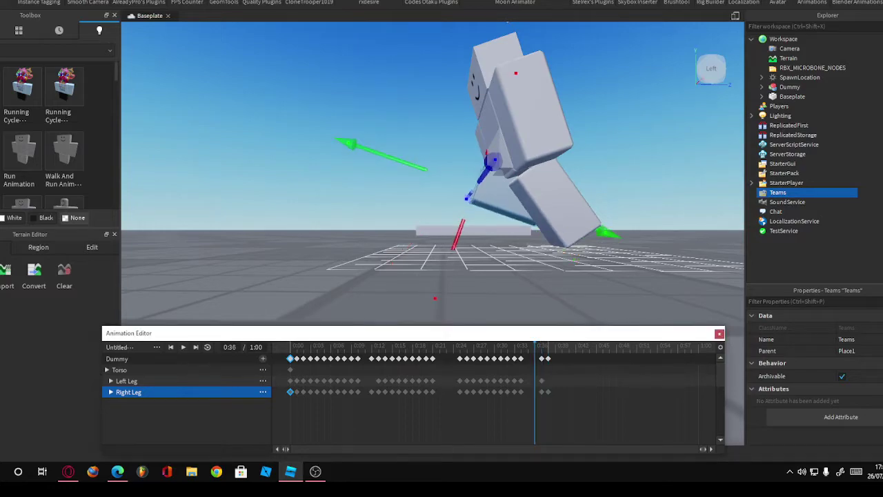
pyautogui.click(719, 333)
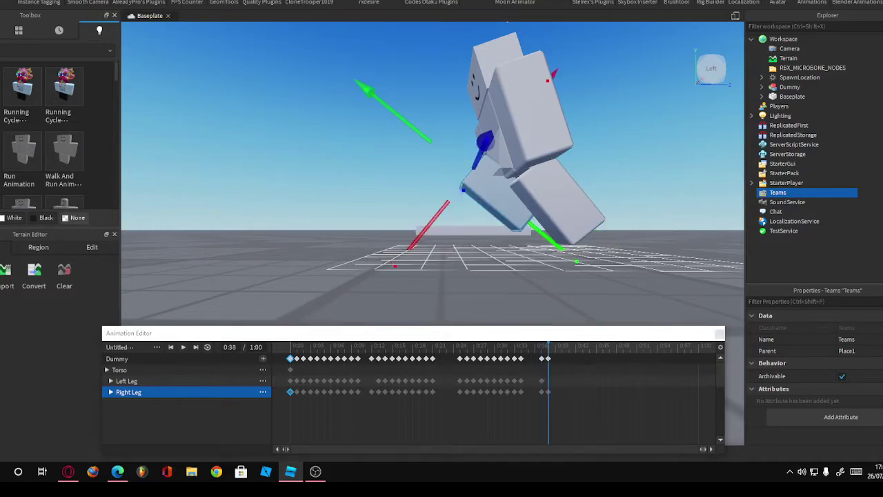
# Step: Keyframe the right leg at 0:39, rotating it to a steeper angle in front of the torso and adjusting its position
pyautogui.click(556, 347)
pyautogui.hotkey('ctrl', '4')
pyautogui.moveTo(380, 95); pyautogui.dragTo(401, 89)
pyautogui.hotkey('ctrl', '2')
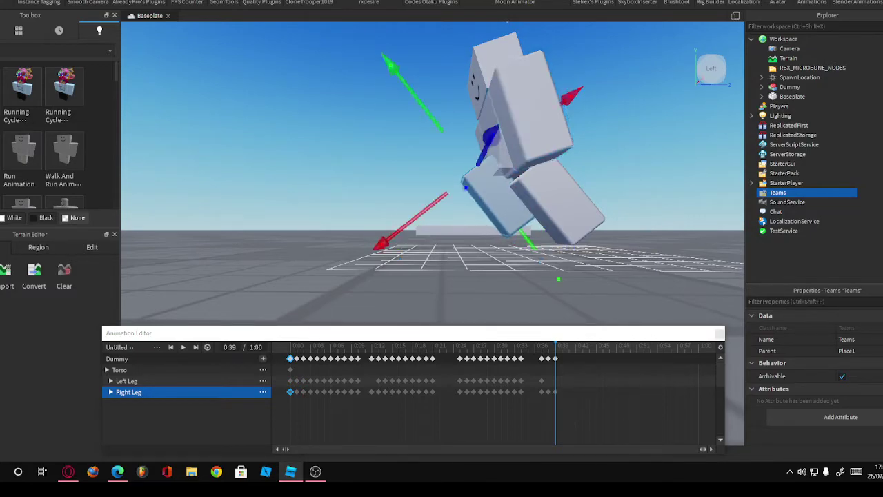
pyautogui.hotkey('ctrl', '4')
pyautogui.moveTo(404, 78); pyautogui.dragTo(417, 70)
pyautogui.hotkey('ctrl', '2')
pyautogui.moveTo(585, 121); pyautogui.dragTo(590, 118)
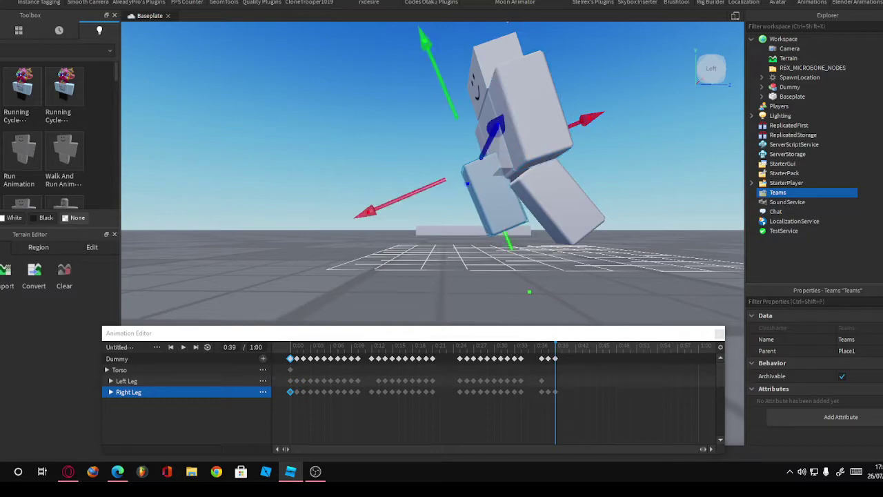
# Step: Keyframe the right leg at 0:40 and 0:41, rotating it to nearly vertical and raising it slightly
pyautogui.moveTo(428, 41); pyautogui.dragTo(425, 31)
pyautogui.hotkey('ctrl', '4')
pyautogui.moveTo(483, 42); pyautogui.dragTo(451, 51)
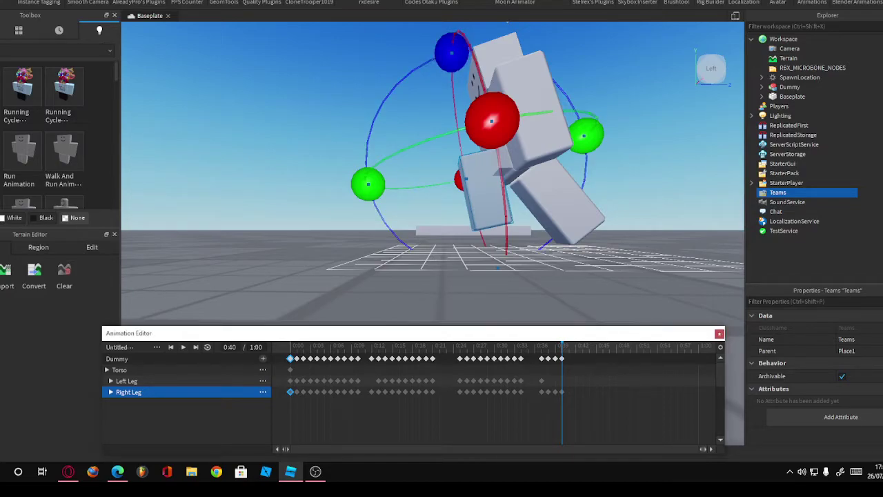
pyautogui.hotkey('ctrl', '2')
pyautogui.moveTo(452, 83); pyautogui.dragTo(453, 75)
pyautogui.hotkey('ctrl', '4')
pyautogui.moveTo(449, 44); pyautogui.dragTo(460, 39)
pyautogui.hotkey('ctrl', '2')
pyautogui.moveTo(586, 148); pyautogui.dragTo(600, 147)
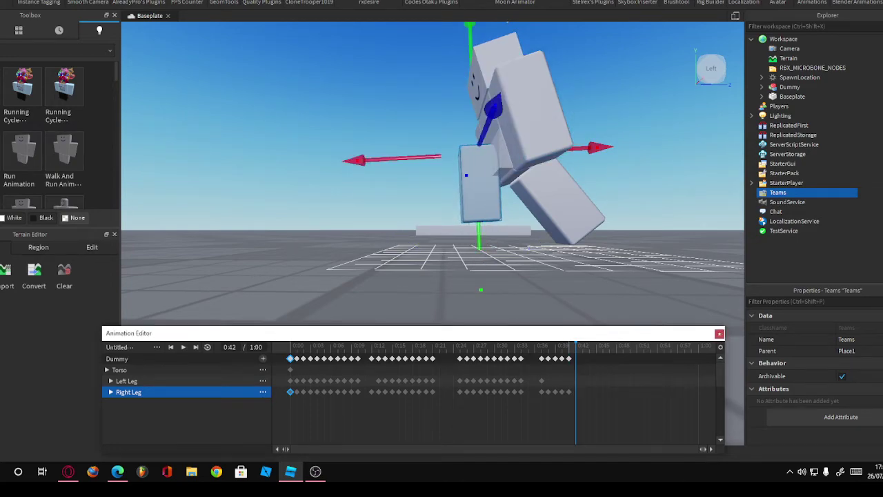
# Step: Keyframe the right leg at 0:42 and 0:43, raising it slightly and swinging its lower end forward
pyautogui.hotkey('ctrl', '4')
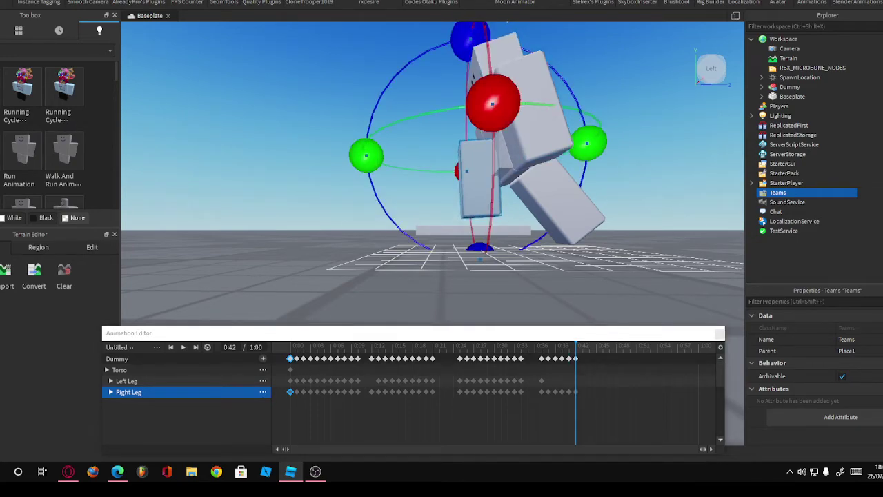
pyautogui.moveTo(470, 38); pyautogui.dragTo(497, 31)
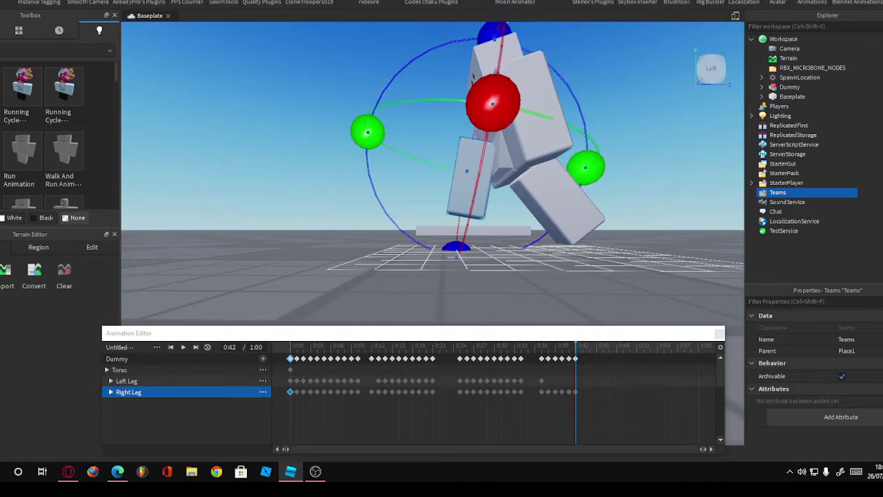
pyautogui.moveTo(576, 345)
pyautogui.mouseDown()
pyautogui.moveTo(453, 345)
pyautogui.moveTo(583, 345)
pyautogui.mouseUp()
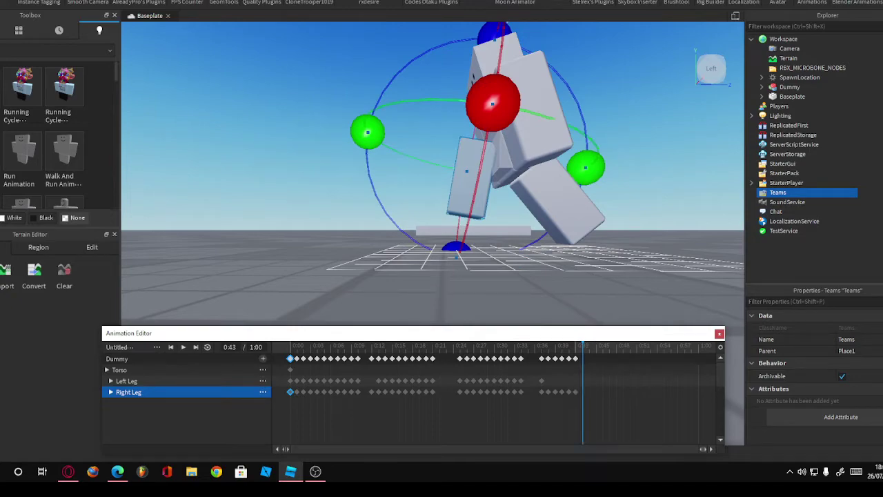
pyautogui.moveTo(497, 32); pyautogui.dragTo(517, 36)
pyautogui.click(276, 104)
pyautogui.click(464, 174)
pyautogui.moveTo(464, 174); pyautogui.dragTo(466, 181)
# Step: Keyframe the right leg from 0:44 through 0:46, lowering the forward-extended leg toward the ground in small increments
pyautogui.moveTo(583, 346)
pyautogui.mouseDown()
pyautogui.moveTo(493, 346)
pyautogui.moveTo(583, 346)
pyautogui.mouseUp()
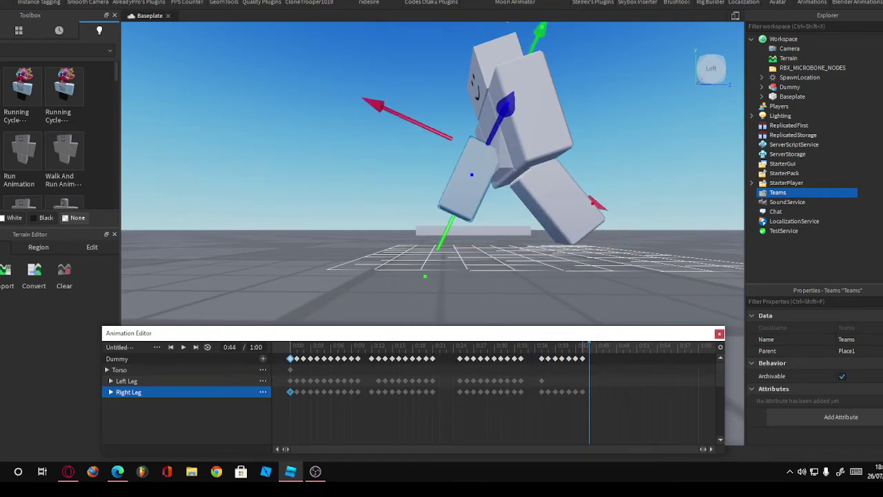
pyautogui.hotkey('ctrl', '1')
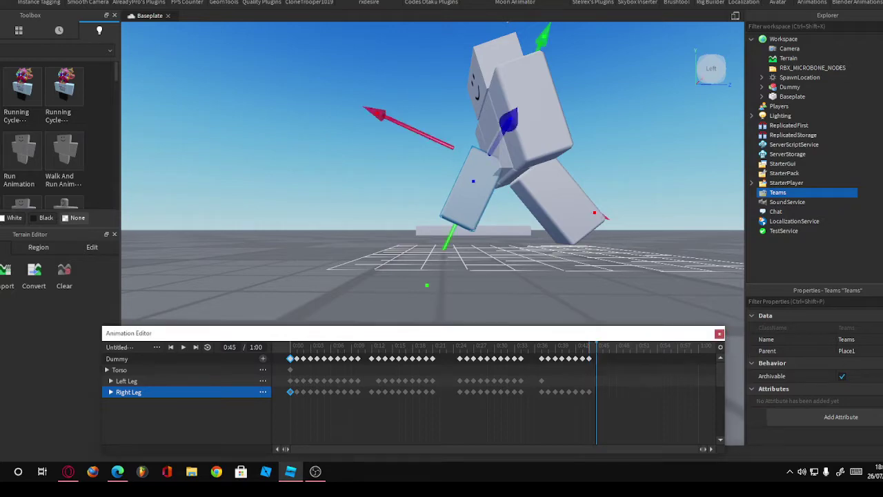
pyautogui.moveTo(427, 285); pyautogui.dragTo(425, 289)
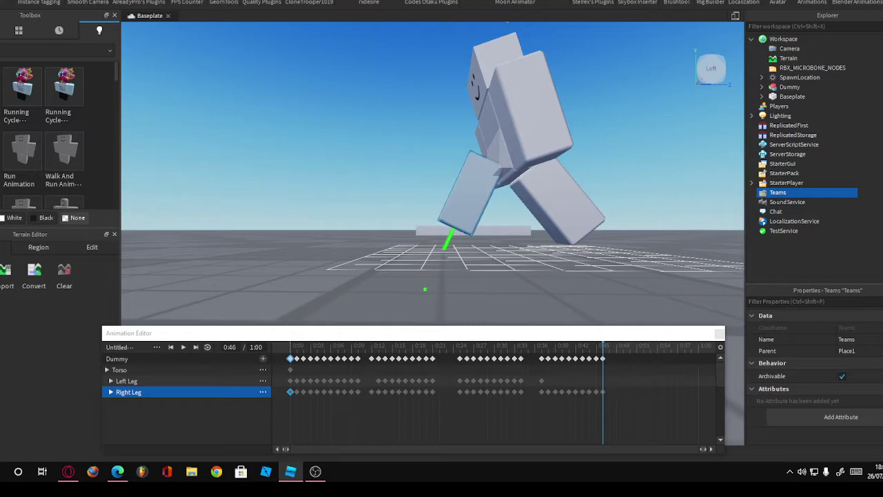
# Step: Deselect the right leg and play back the animation to review the stride, including from behind
pyautogui.press('Escape')
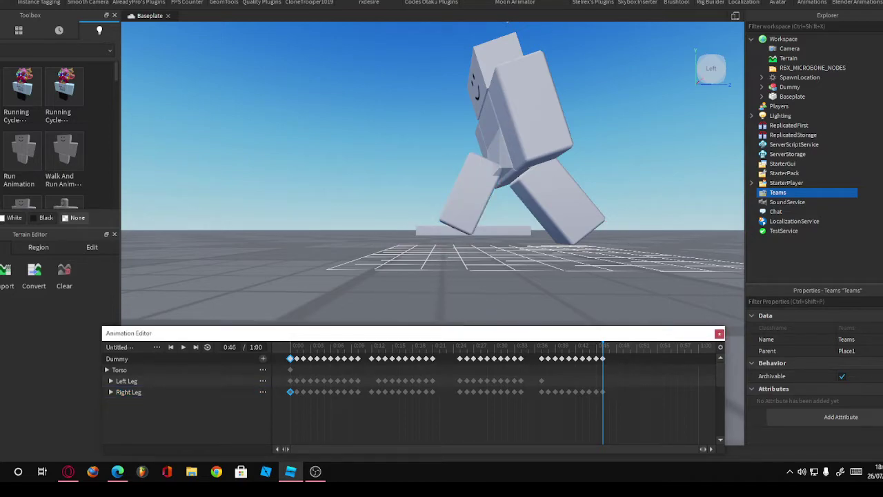
pyautogui.press('space')
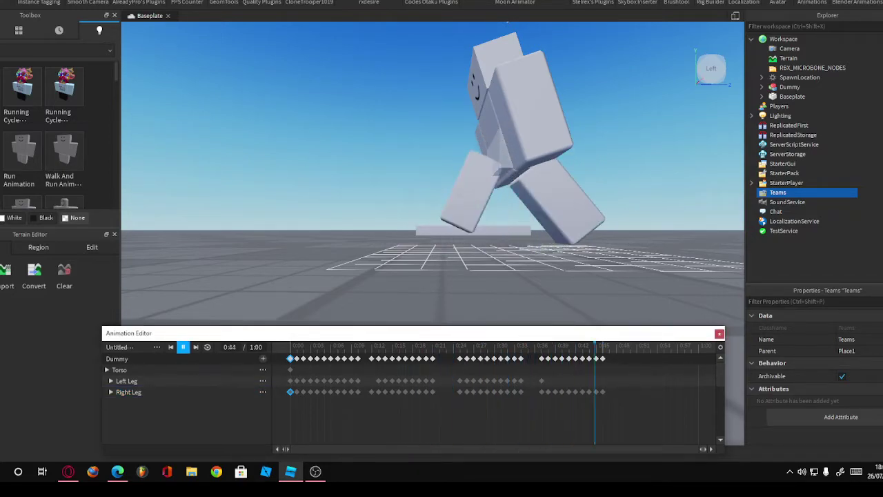
pyautogui.press('space')
pyautogui.press('space')
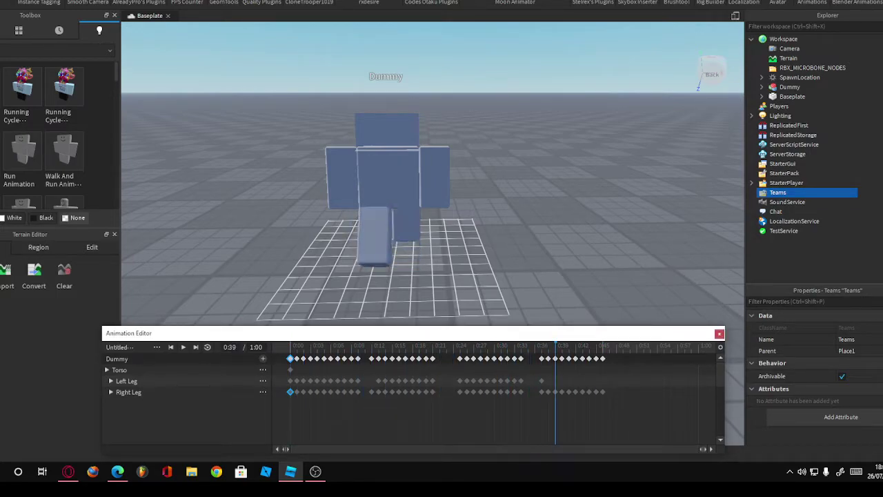
# Step: Keyframe the left leg at 0:39, rotating its lower end further up behind the body
pyautogui.click(700, 84)
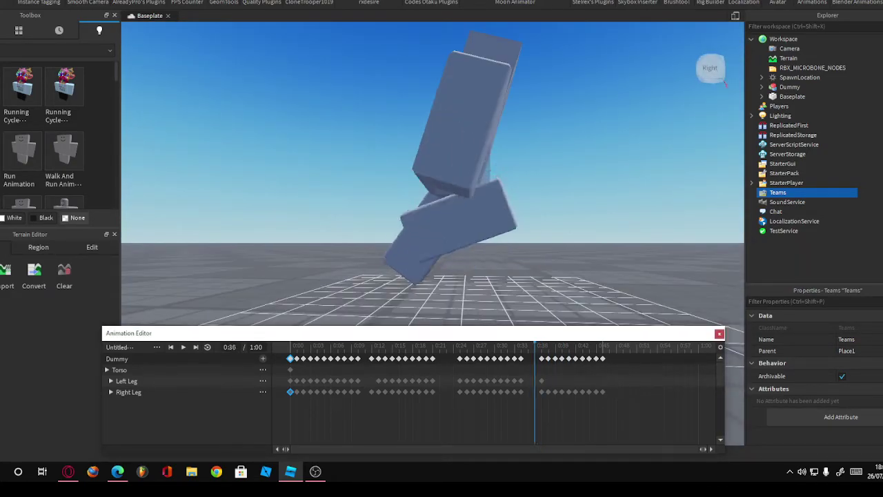
pyautogui.click(127, 381)
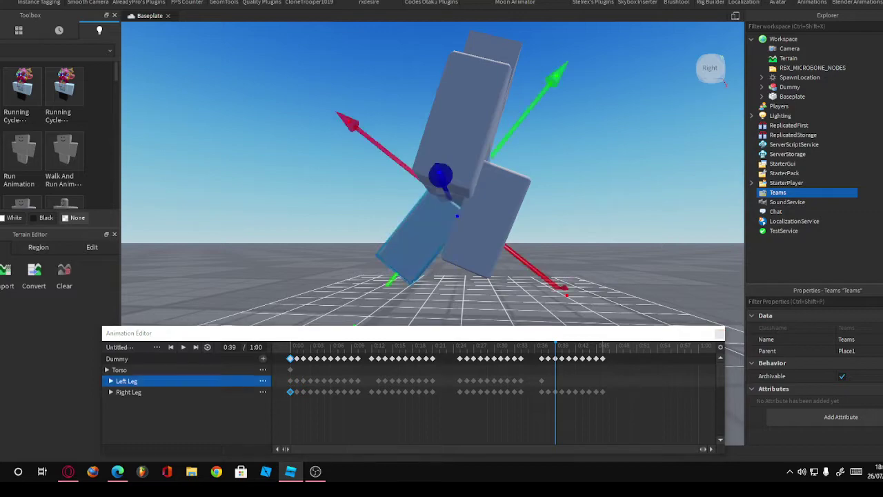
pyautogui.hotkey('ctrl', '4')
pyautogui.moveTo(536, 99); pyautogui.dragTo(571, 128)
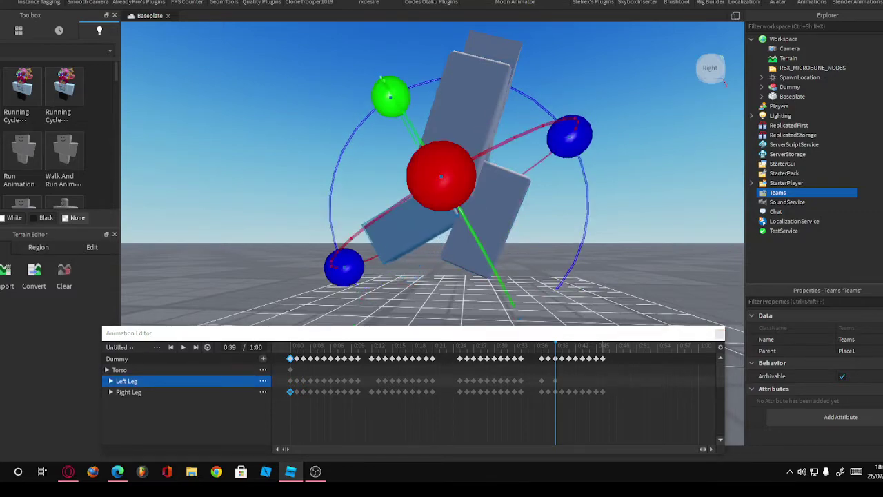
# Step: Delete the left leg's selected keyframe at 0:40
pyautogui.press('space')
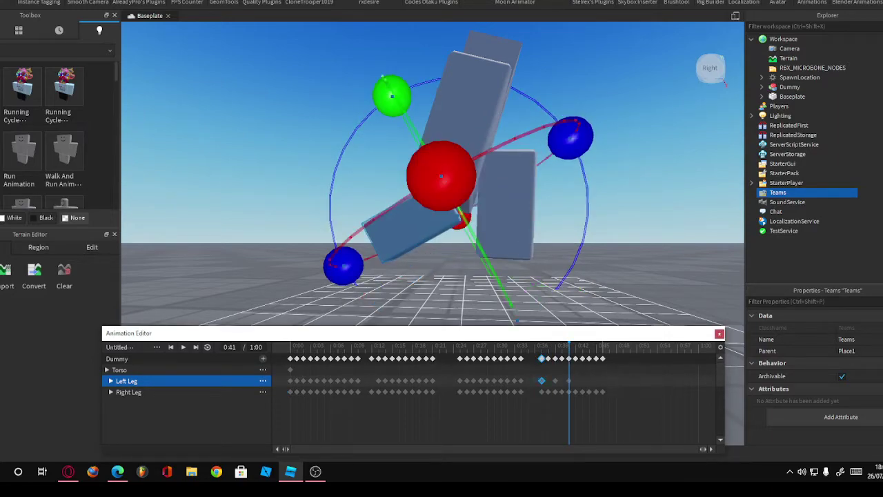
pyautogui.press('Escape')
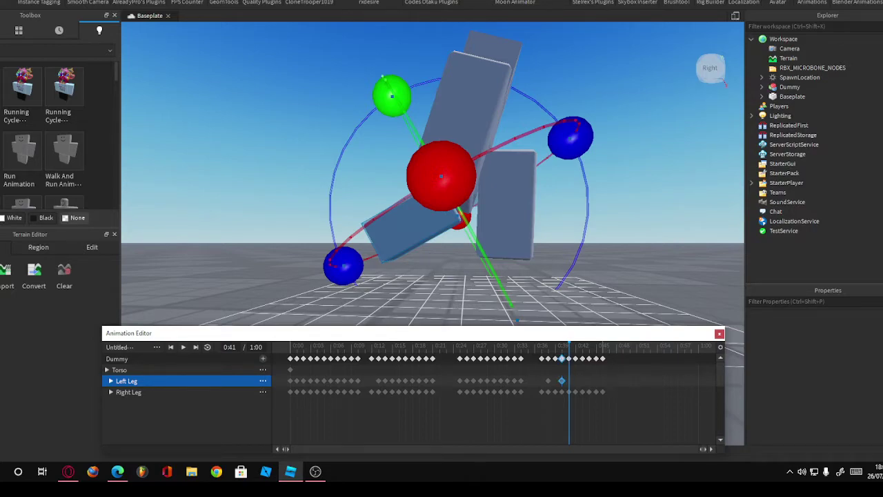
pyautogui.rightClick(562, 380)
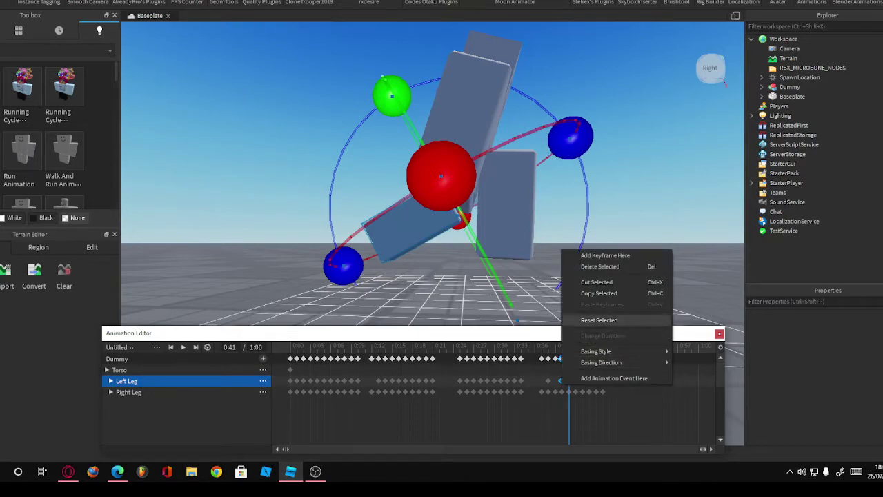
pyautogui.click(599, 266)
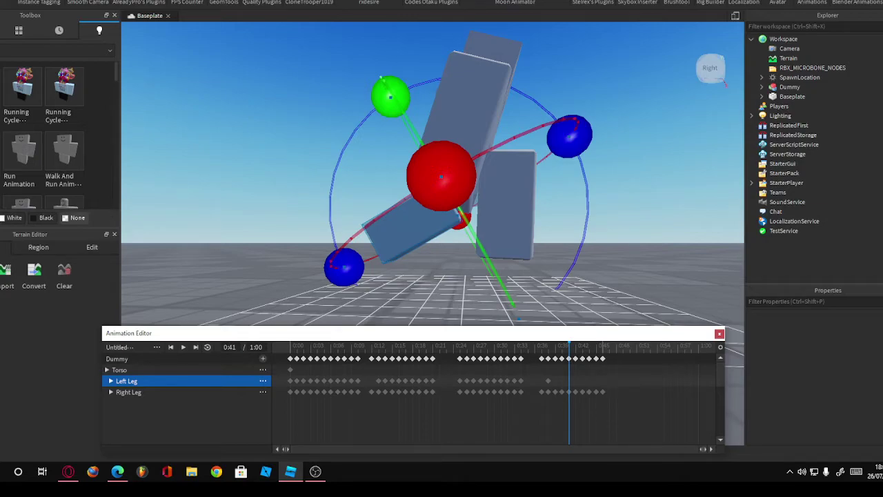
# Step: Keyframe the left leg from 0:39 through 0:41, rotating its lower end progressively higher behind the body
pyautogui.moveTo(345, 332); pyautogui.dragTo(324, 339)
pyautogui.moveTo(548, 351)
pyautogui.mouseDown()
pyautogui.moveTo(416, 351)
pyautogui.moveTo(534, 351)
pyautogui.mouseUp()
pyautogui.moveTo(569, 136); pyautogui.dragTo(578, 150)
pyautogui.moveTo(534, 351); pyautogui.dragTo(541, 351)
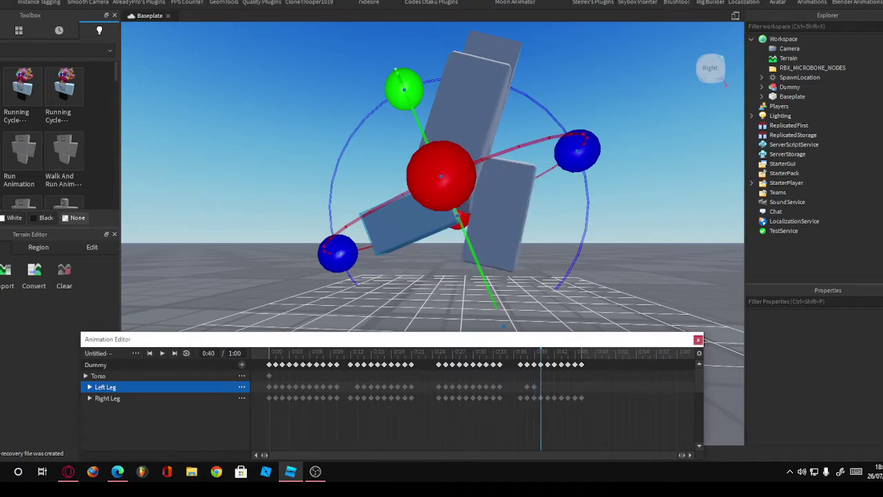
pyautogui.moveTo(578, 151); pyautogui.dragTo(583, 167)
pyautogui.moveTo(541, 351); pyautogui.dragTo(548, 351)
pyautogui.moveTo(584, 168); pyautogui.dragTo(586, 181)
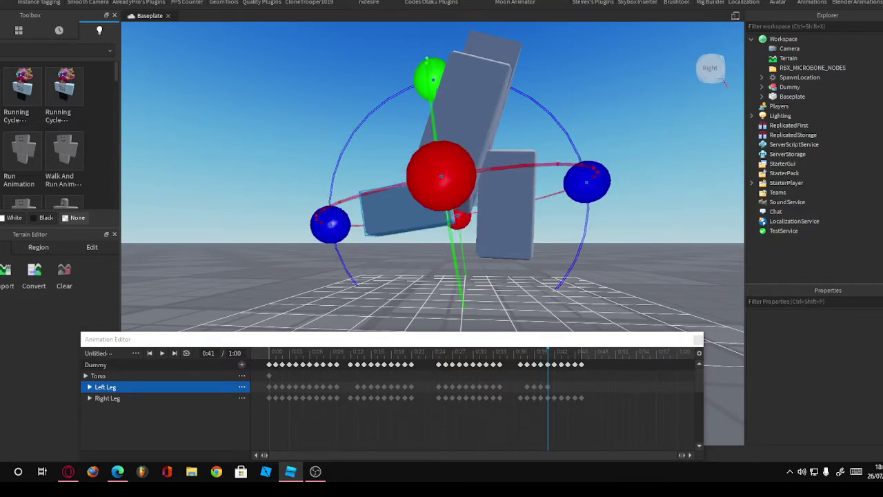
# Step: Keyframe the left leg from 0:42 through 0:46, raising it in very small increments until it is nearly horizontal behind the body
pyautogui.moveTo(548, 351); pyautogui.dragTo(554, 351)
pyautogui.moveTo(585, 180); pyautogui.dragTo(588, 188)
pyautogui.moveTo(554, 351); pyautogui.dragTo(560, 351)
pyautogui.moveTo(586, 183); pyautogui.dragTo(589, 194)
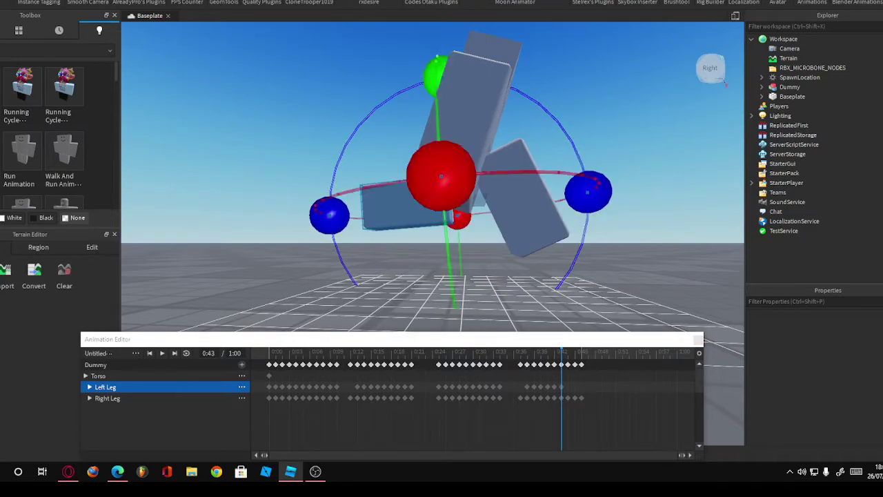
pyautogui.press('Right')
pyautogui.press('Right')
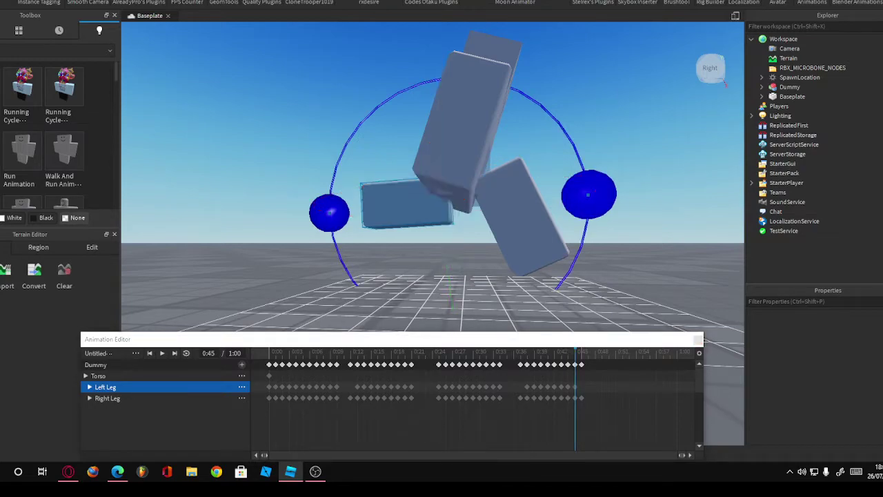
pyautogui.press('Right')
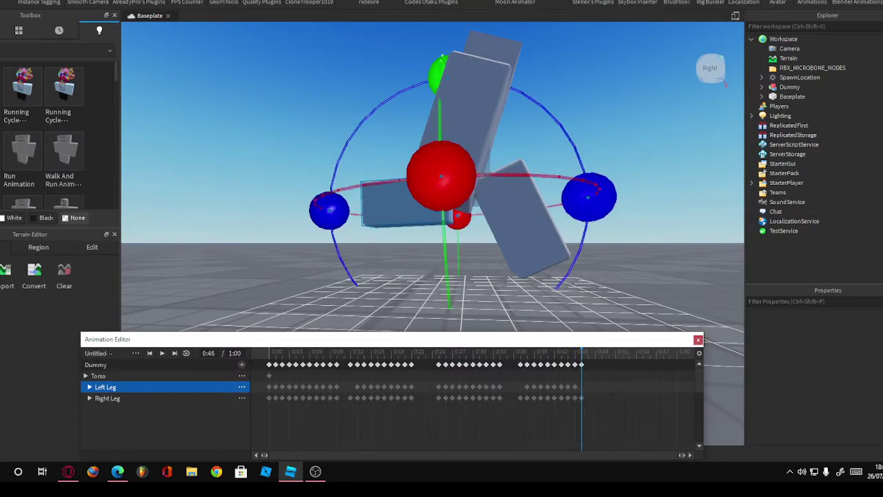
# Step: Copy the dummy's full starting pose from 0:00 and paste it at about 0:49 to close the running loop
pyautogui.click(269, 364)
pyautogui.rightClick(269, 364)
pyautogui.click(311, 264)
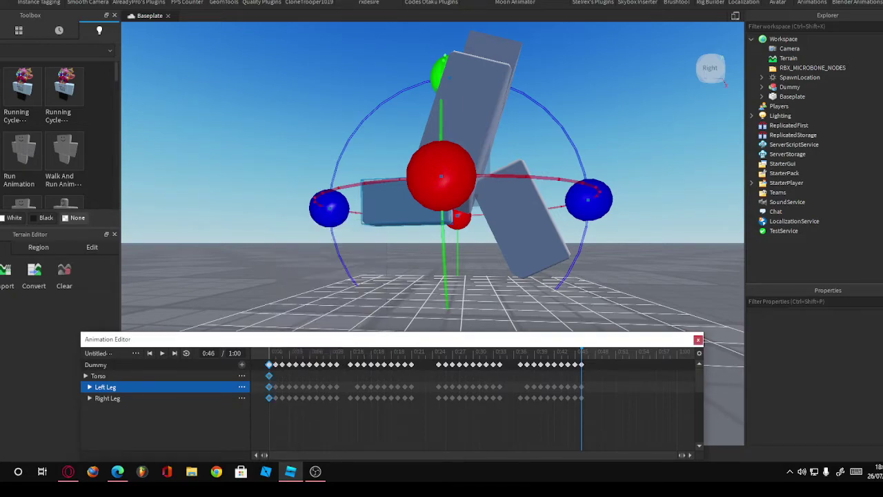
pyautogui.rightClick(601, 376)
pyautogui.click(641, 300)
pyautogui.click(316, 471)
pyautogui.click(667, 380)
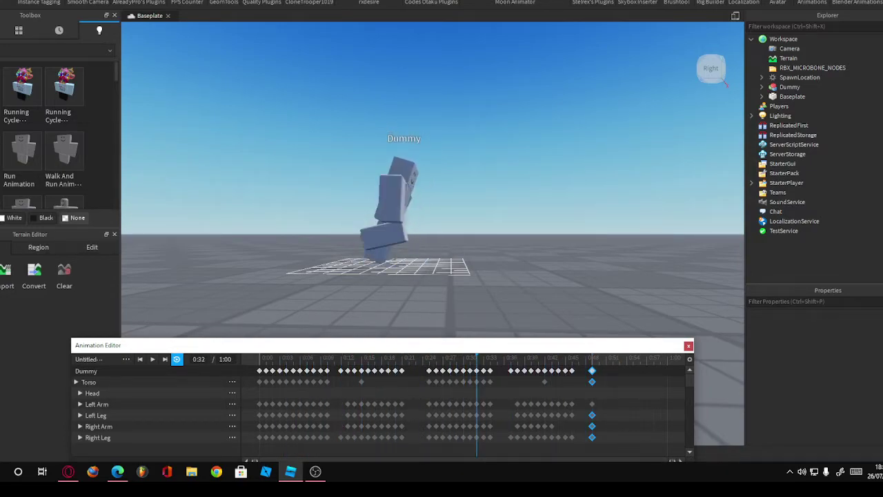
# Step: Play back the looping run and step through its frames, examining the arms, torso and legs from the front, back and sides
pyautogui.press('space')
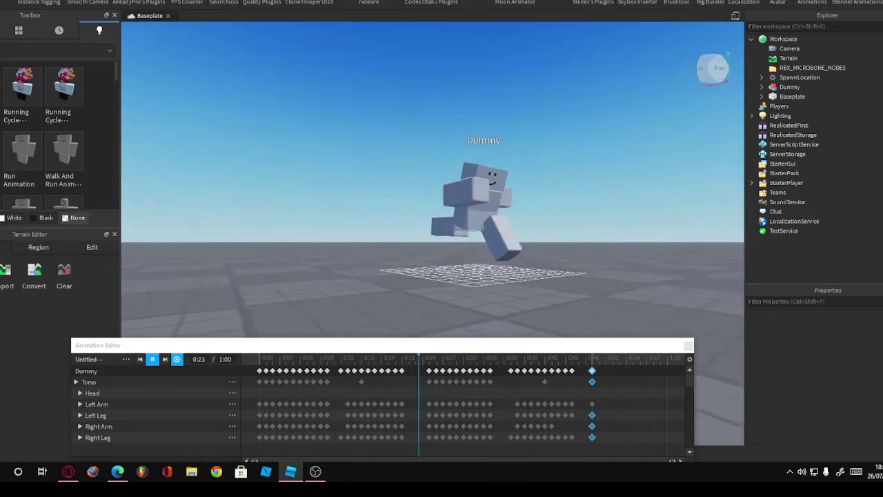
pyautogui.press('f')
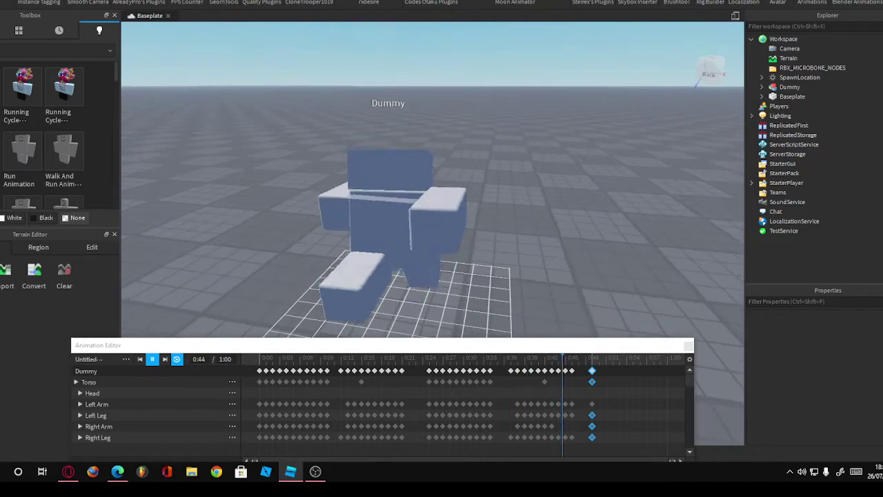
pyautogui.press('f')
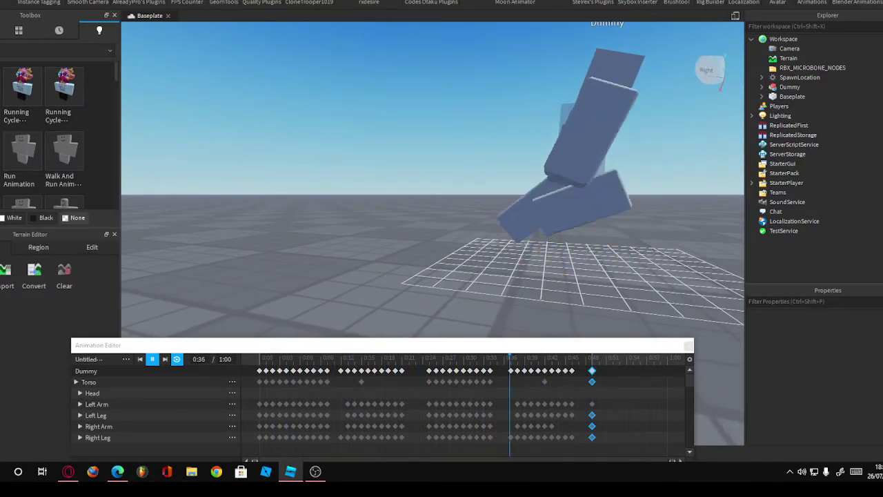
pyautogui.press('space')
pyautogui.press('Left')
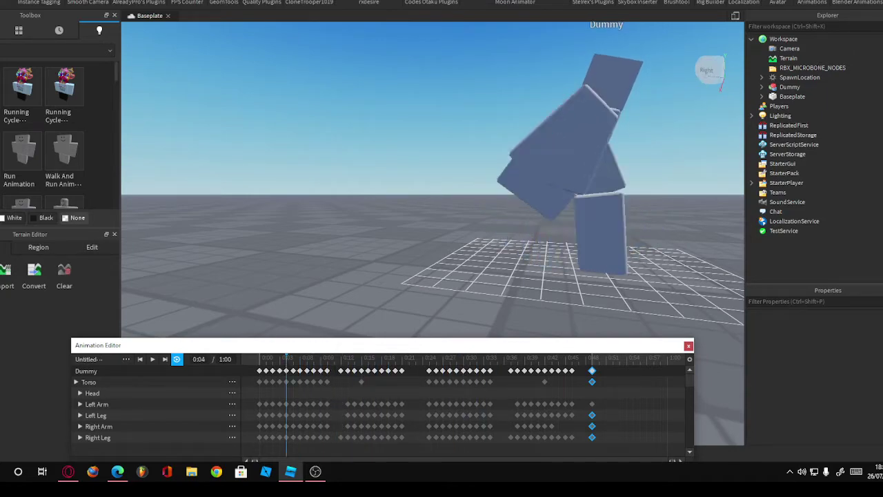
pyautogui.press('Right')
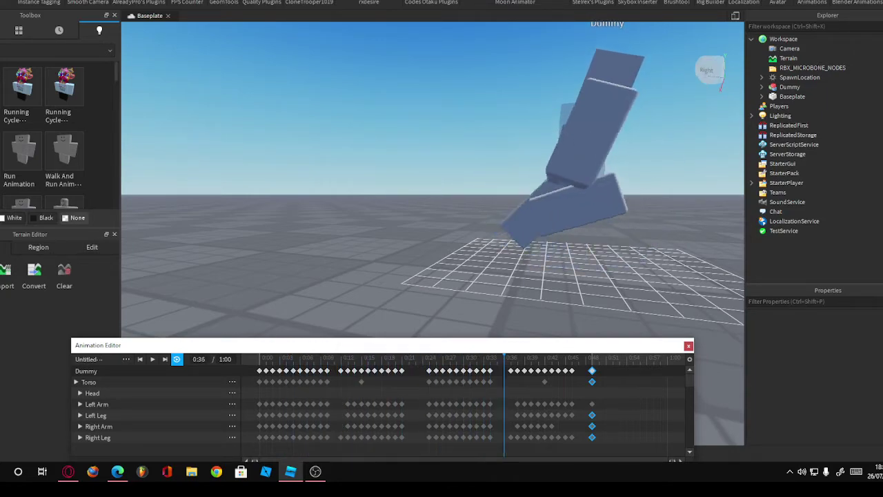
pyautogui.press('Left')
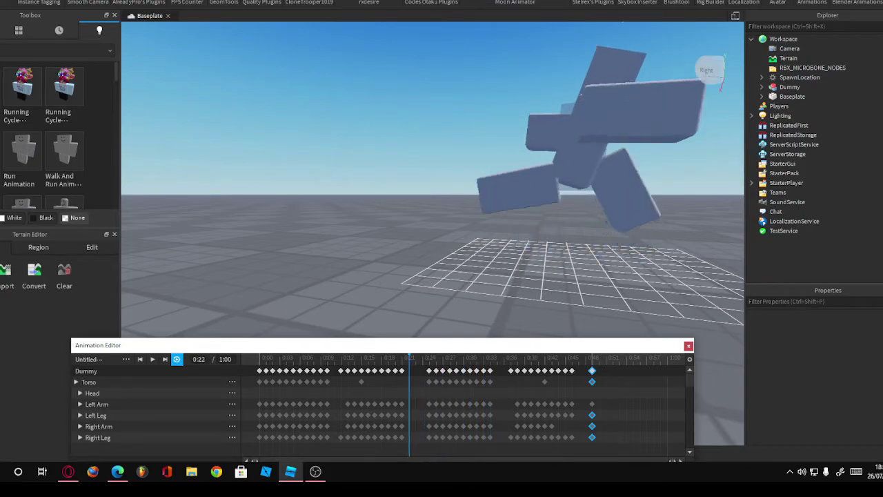
pyautogui.press('space')
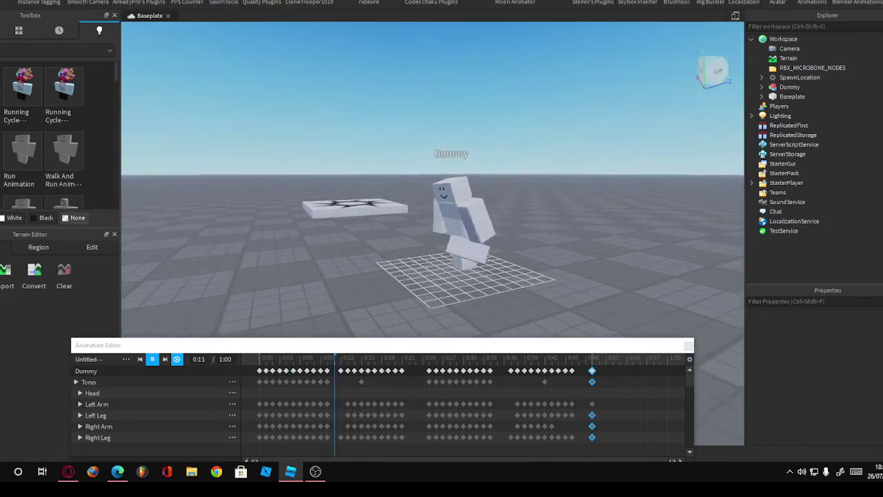
pyautogui.press('space')
pyautogui.press('Right')
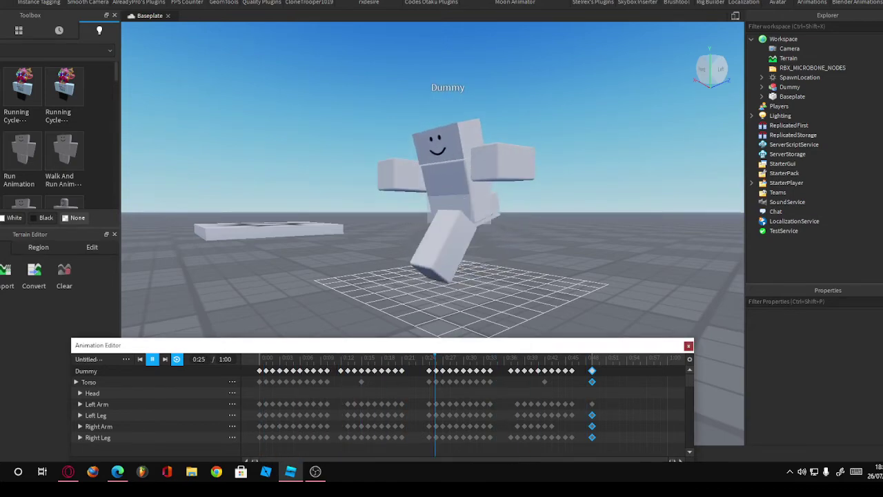
# Step: Close the animation editor and start saving the Dummy model to Roblox
pyautogui.click(688, 345)
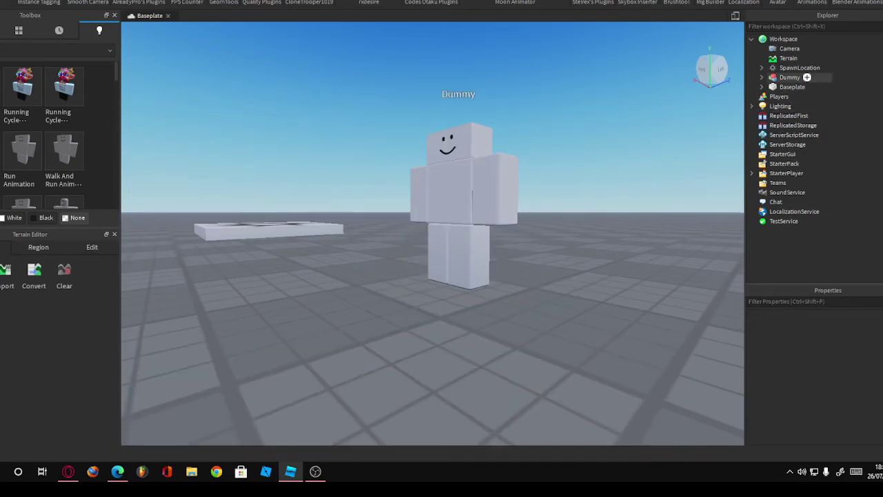
pyautogui.click(807, 77)
pyautogui.rightClick(782, 78)
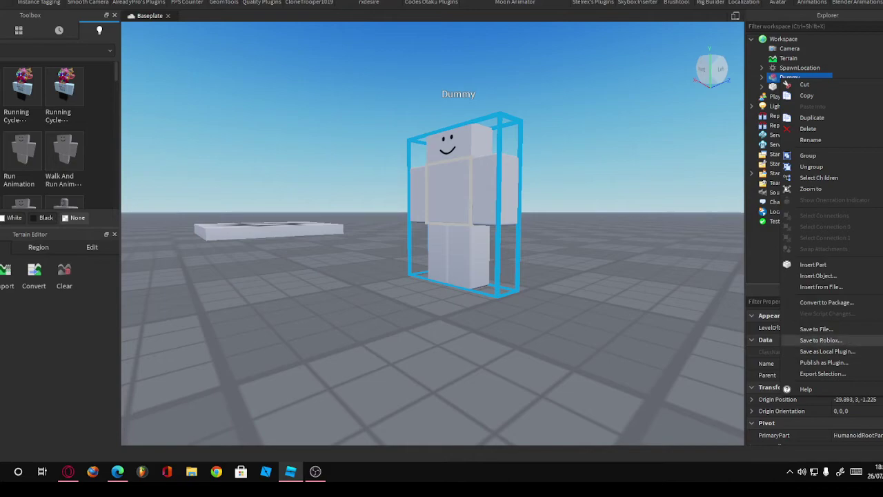
pyautogui.click(821, 340)
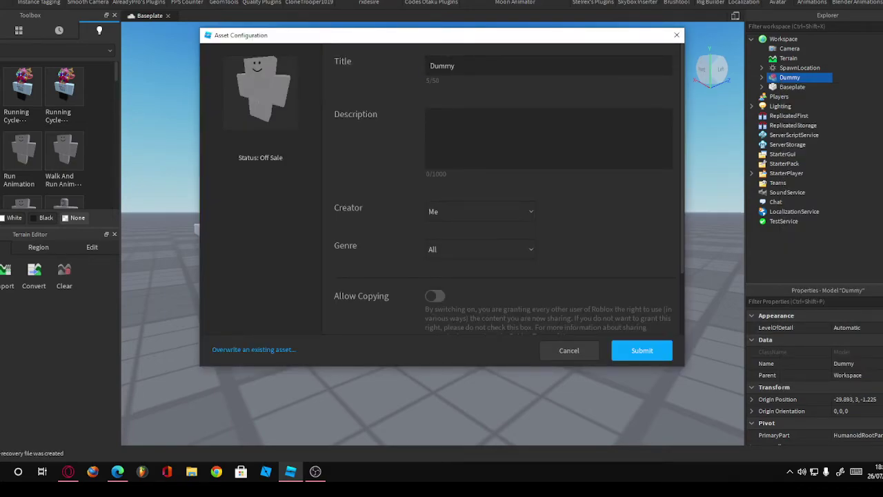
# Step: Title the asset "Running Animation" and enter the description "made by me"
pyautogui.click(438, 66)
pyautogui.press('BackSpace')
pyautogui.press('BackSpace')
pyautogui.write('Ru')
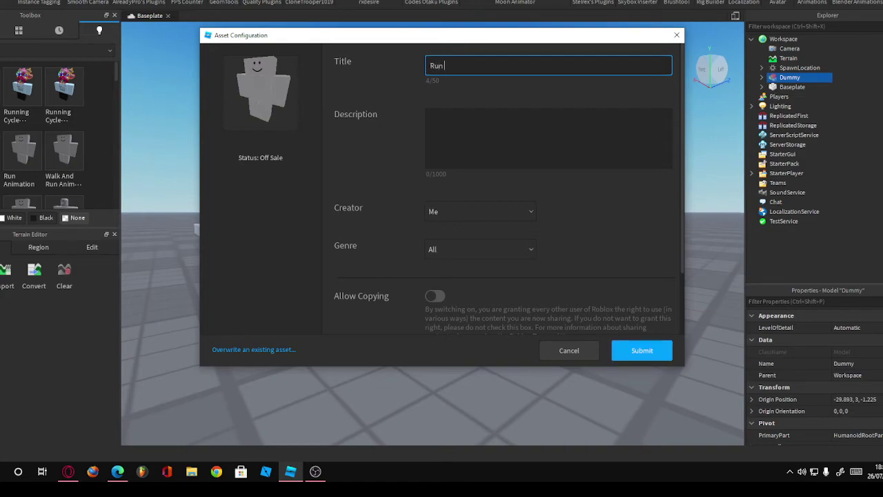
pyautogui.write('n')
pyautogui.press('BackSpace')
pyautogui.press('BackSpace')
pyautogui.press('BackSpace')
pyautogui.press('BackSpace')
pyautogui.write('G')
pyautogui.press('BackSpace')
pyautogui.press('BackSpace')
pyautogui.press('BackSpace')
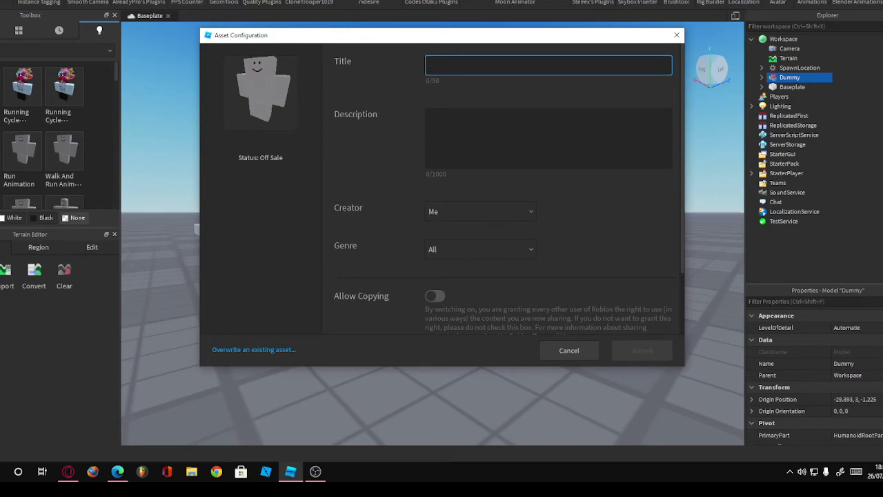
pyautogui.write('Running Animation')
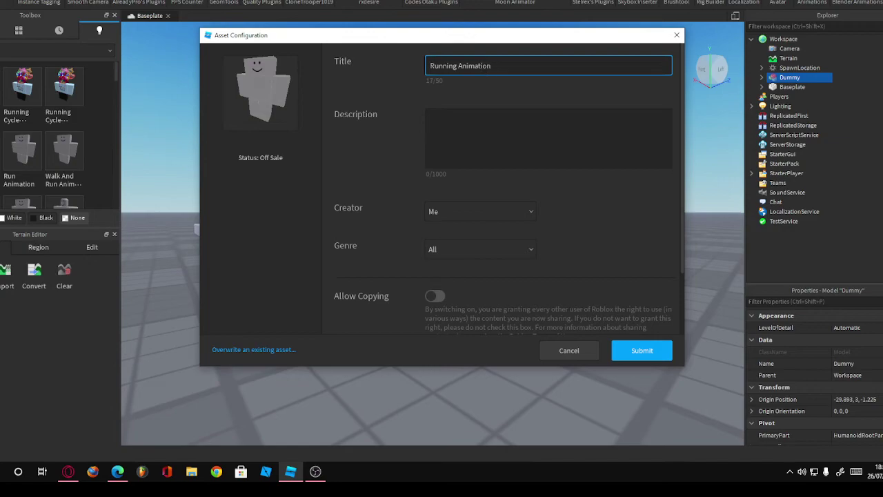
pyautogui.press('Return')
pyautogui.click(430, 118)
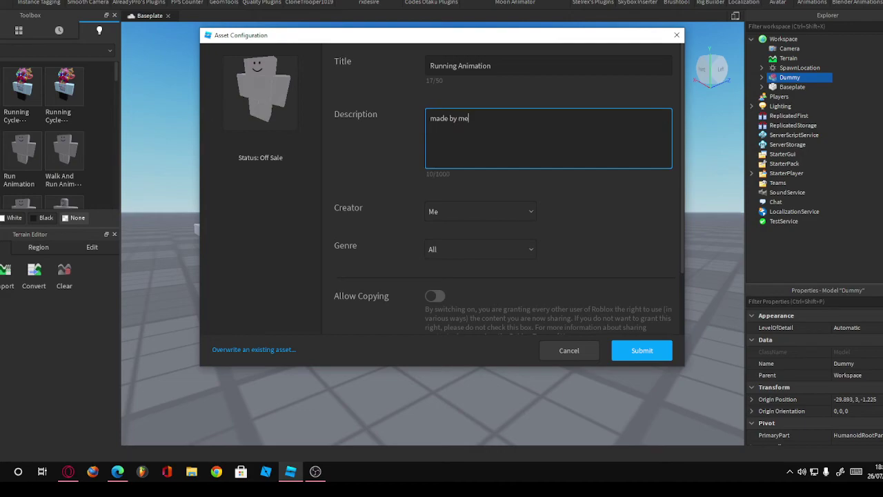
# Step: Allow copying of the asset, submit it to Roblox and close the asset configuration
pyautogui.click(435, 295)
pyautogui.scroll(-2, 510, 207)
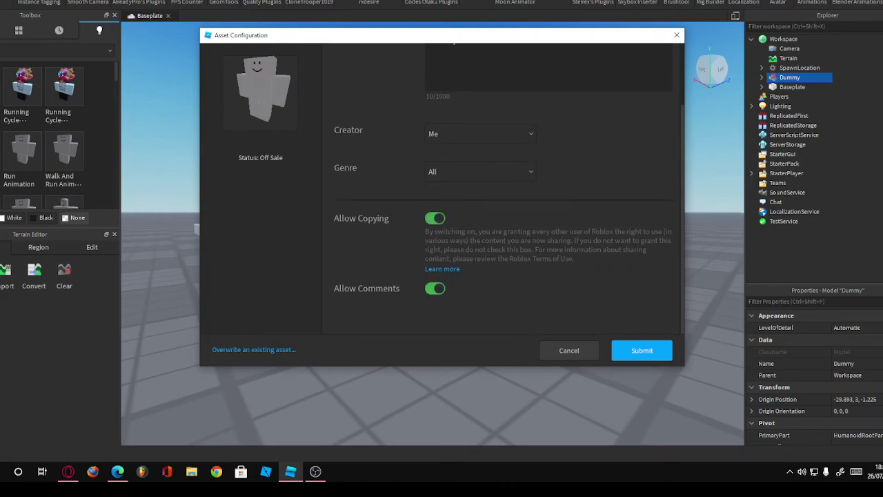
pyautogui.click(641, 350)
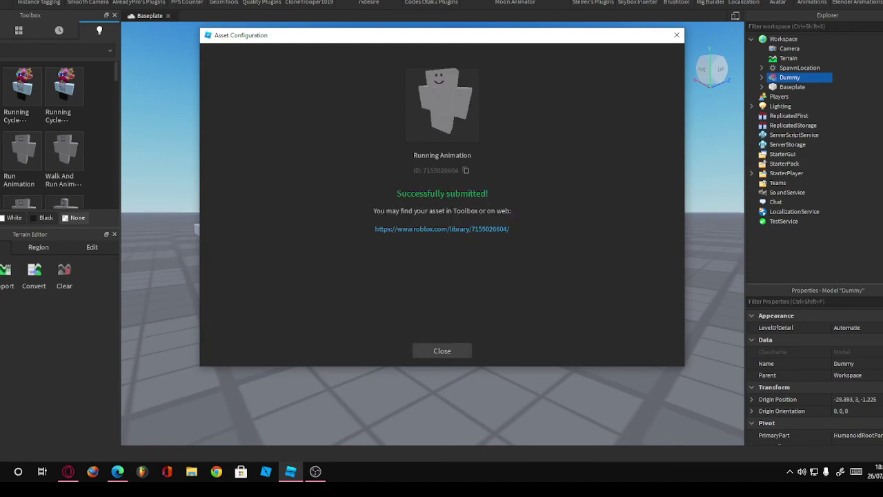
pyautogui.press('Escape')
pyautogui.hotkey('alt', 'Tab')
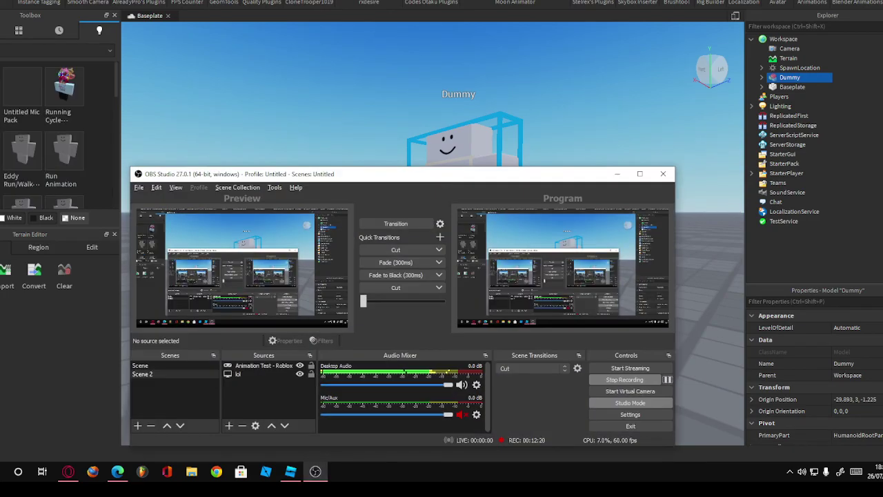